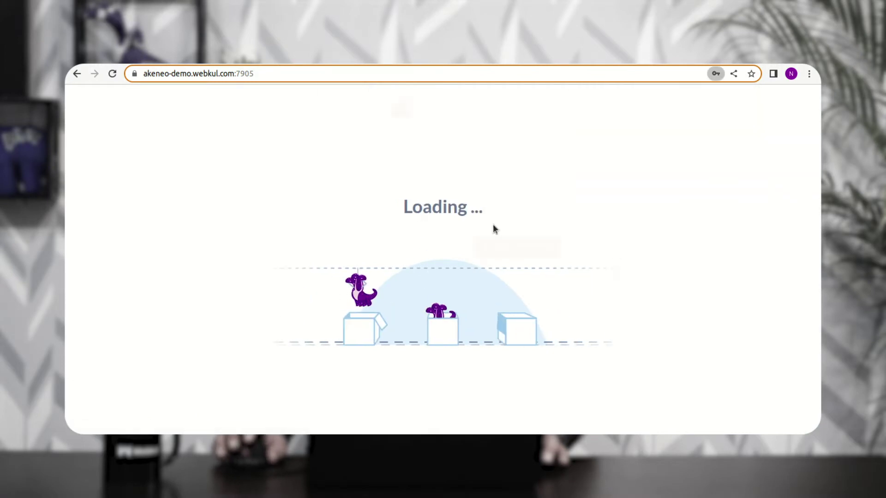
- Decline saving the login password in the browser and open the list of attributes in the settings
{"action": "left_click", "coordinate": [444, 250]}
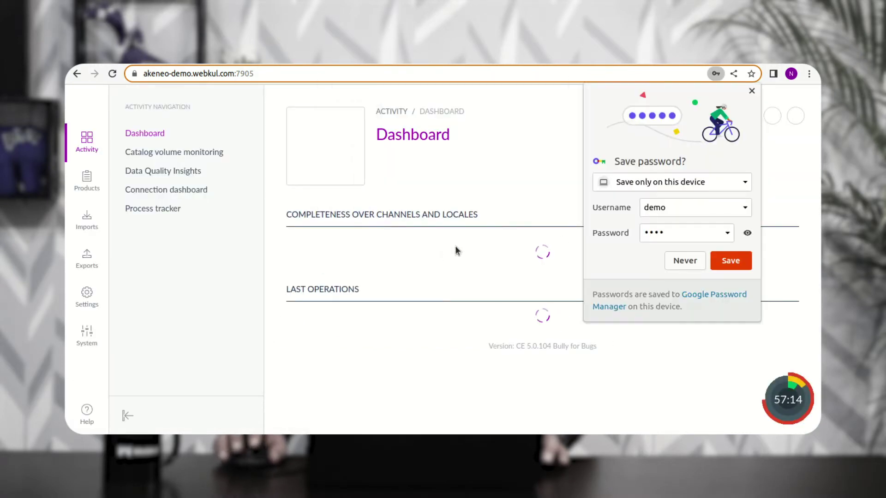
{"action": "left_click", "coordinate": [682, 260]}
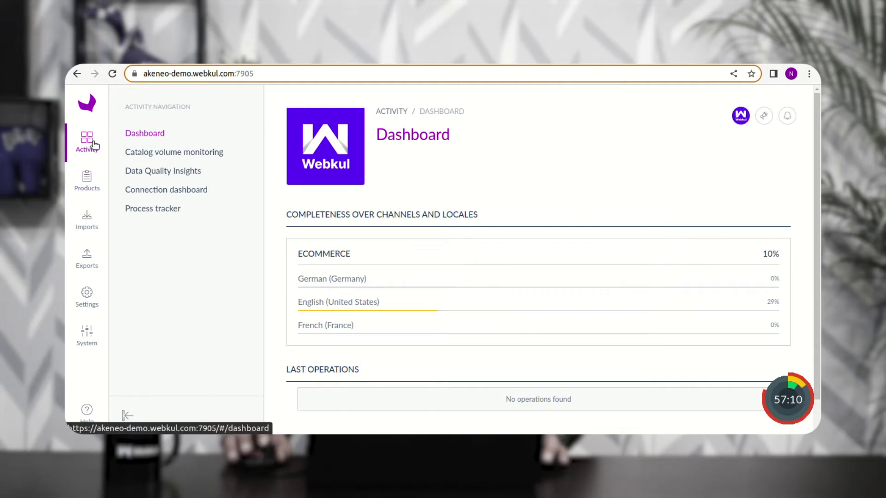
{"action": "left_click", "coordinate": [90, 300]}
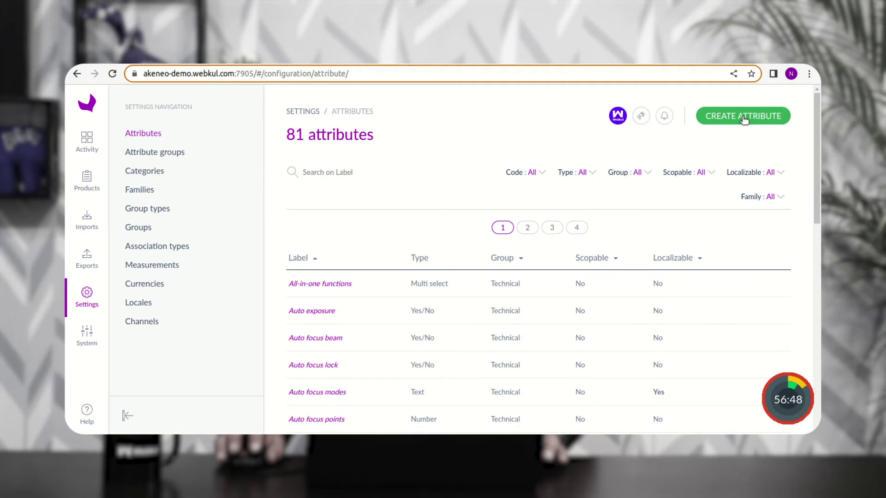
- Start creating a new attribute of the Url Media type
{"action": "left_click", "coordinate": [744, 118]}
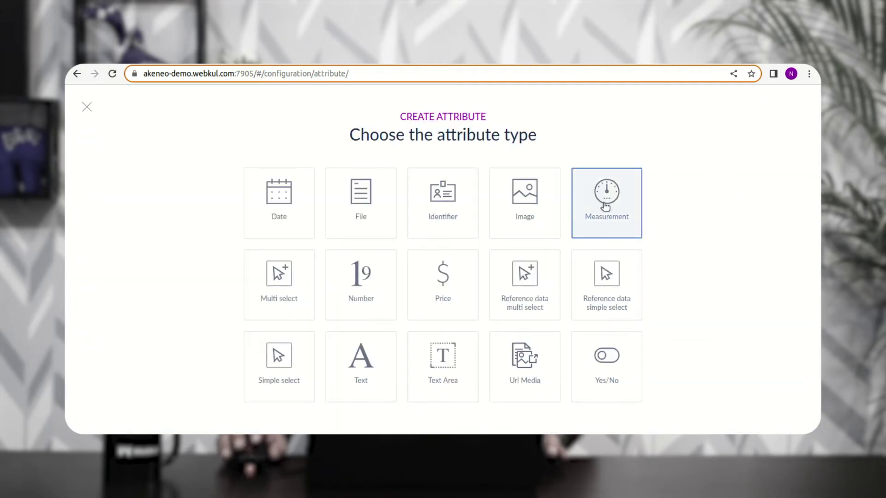
{"action": "left_click_drag", "start_coordinate": [330, 135], "coordinate": [542, 135]}
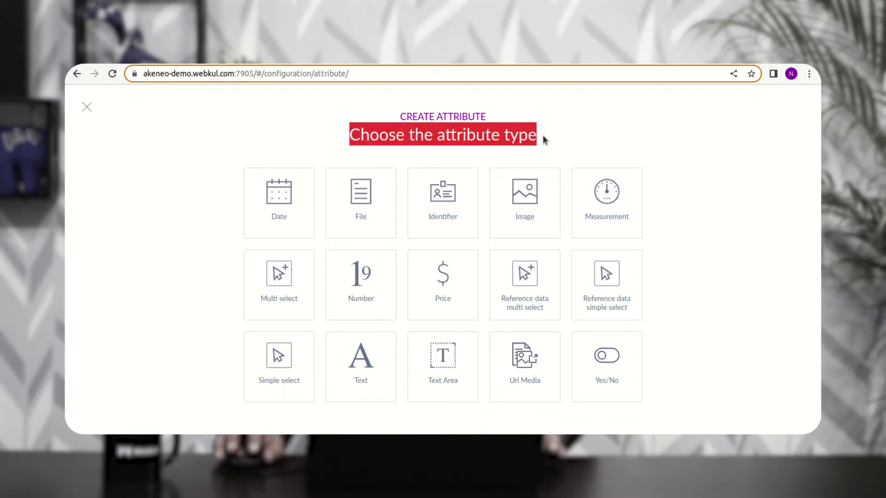
{"action": "left_click", "coordinate": [543, 135]}
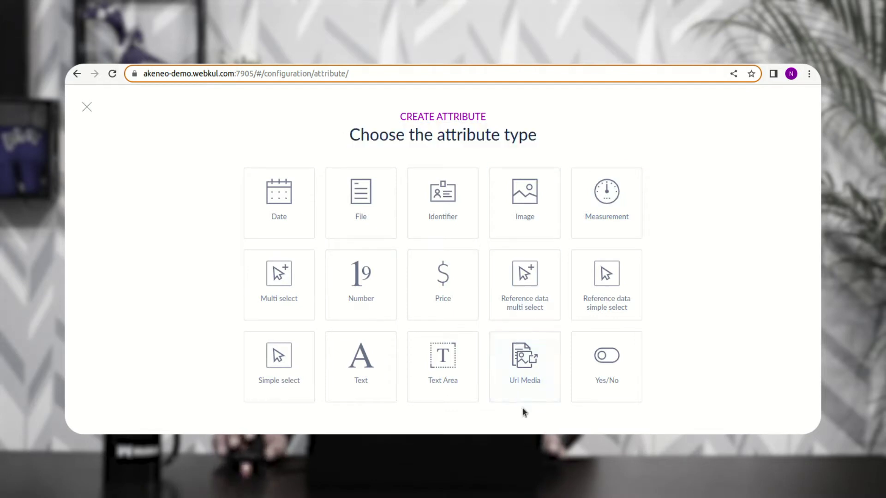
{"action": "left_click", "coordinate": [527, 362]}
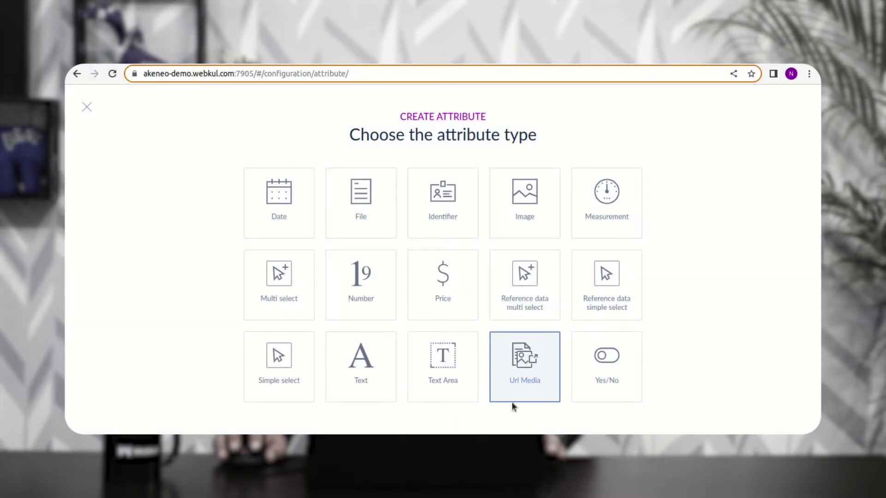
{"action": "left_click", "coordinate": [522, 375]}
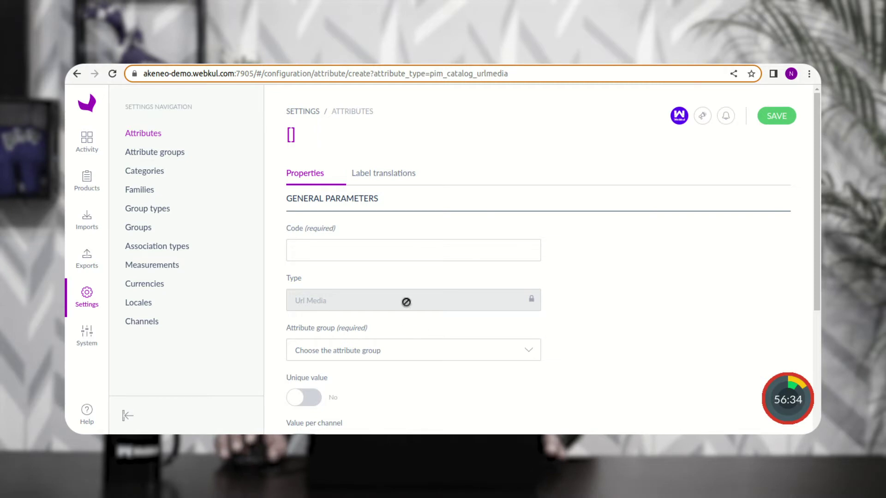
- Enter urlmediaattribute as the code of the new attribute
{"action": "scroll", "coordinate": [404, 294], "scroll_direction": "down", "scroll_amount": 2}
{"action": "scroll", "coordinate": [402, 286], "scroll_direction": "up", "scroll_amount": 2}
{"action": "left_click", "coordinate": [351, 254]}
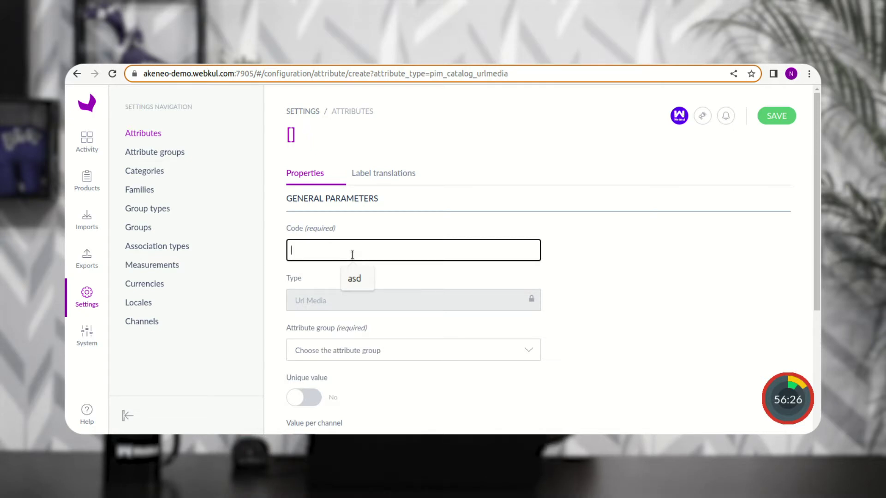
{"action": "type", "text": "url"}
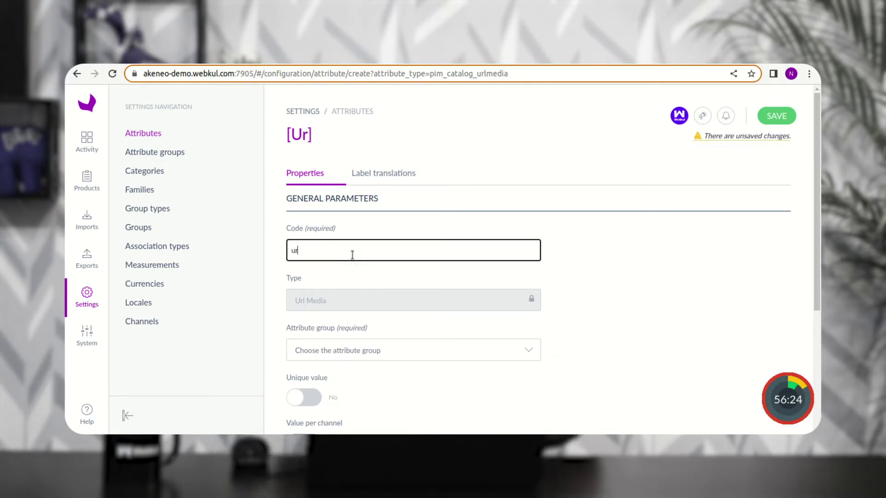
{"action": "type", "text": "me"}
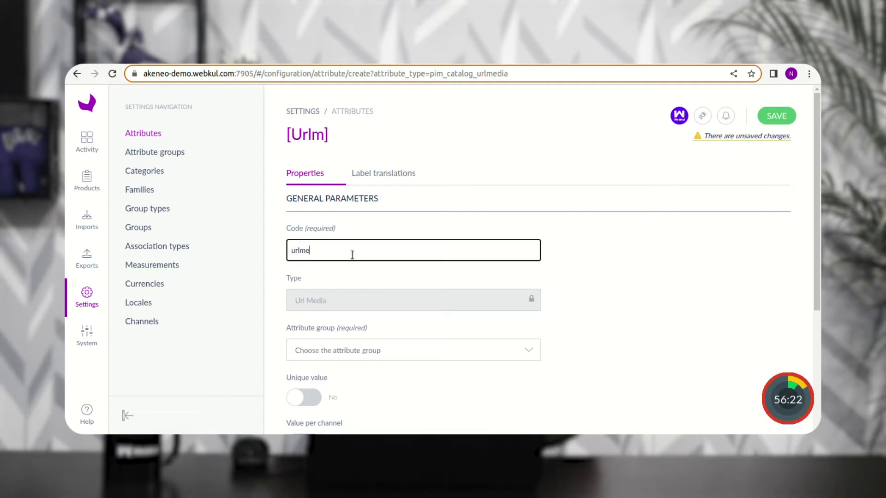
{"action": "type", "text": "diaattribute"}
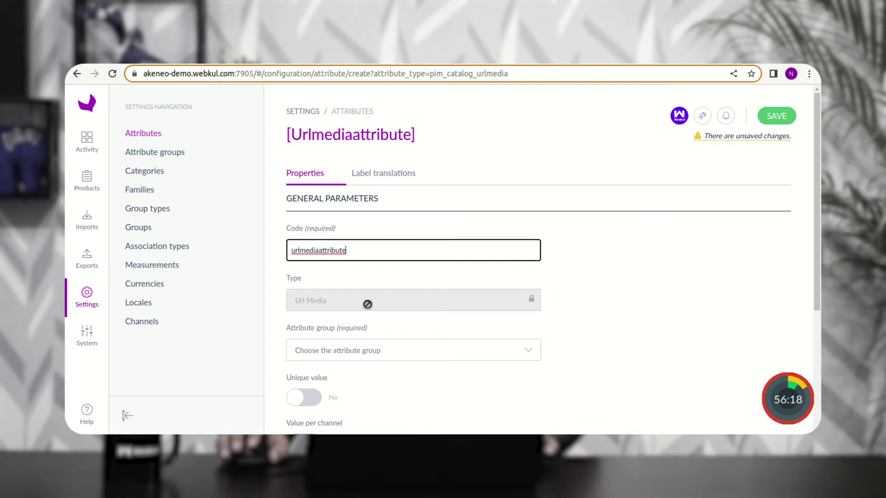
- Assign the new attribute to the attribute group Other
{"action": "scroll", "coordinate": [364, 301], "scroll_direction": "down", "scroll_amount": 2}
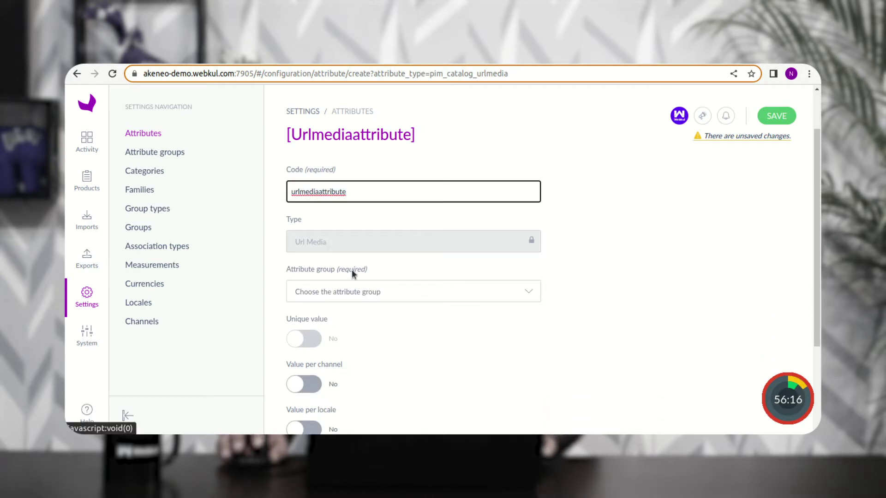
{"action": "left_click", "coordinate": [344, 291]}
{"action": "scroll", "coordinate": [506, 188], "scroll_direction": "down", "scroll_amount": 1}
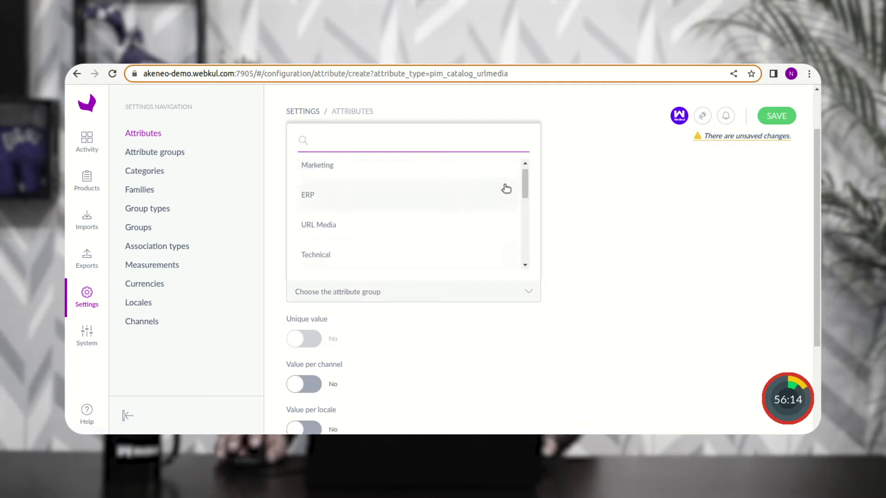
{"action": "left_click_drag", "start_coordinate": [525, 185], "coordinate": [530, 248]}
{"action": "scroll", "coordinate": [530, 247], "scroll_direction": "down", "scroll_amount": 1}
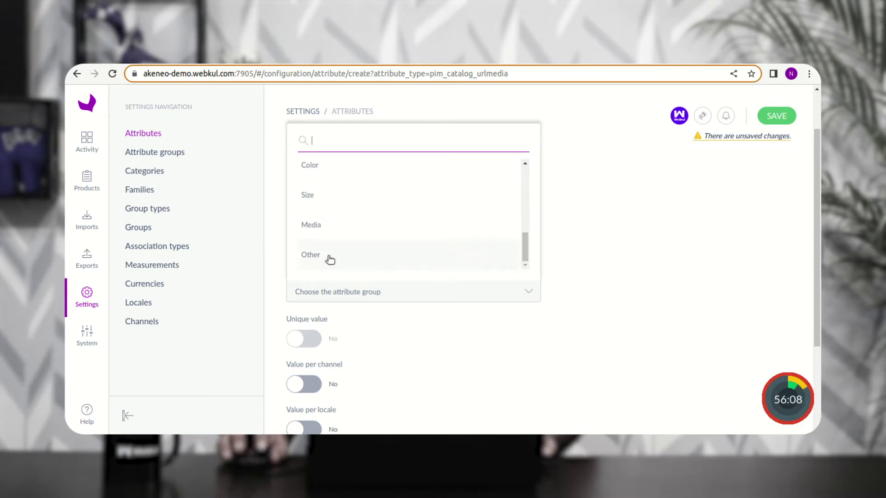
{"action": "scroll", "coordinate": [328, 258], "scroll_direction": "up", "scroll_amount": 5}
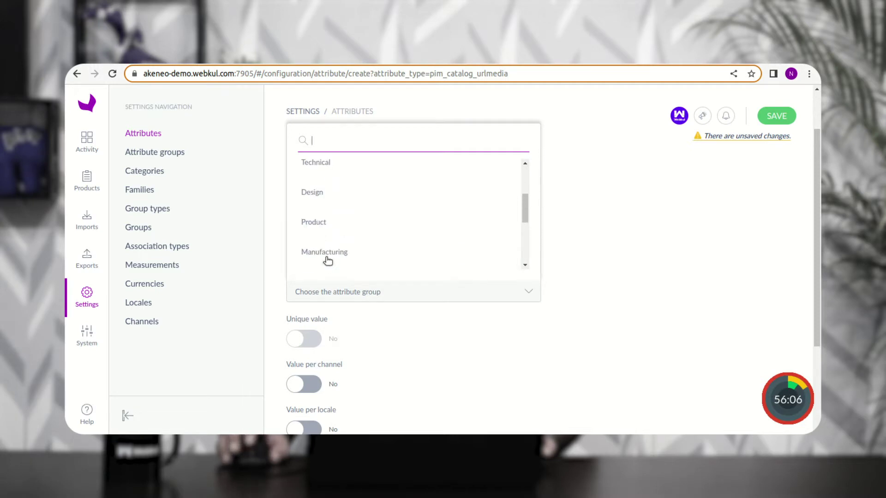
{"action": "scroll", "coordinate": [332, 221], "scroll_direction": "up", "scroll_amount": 1}
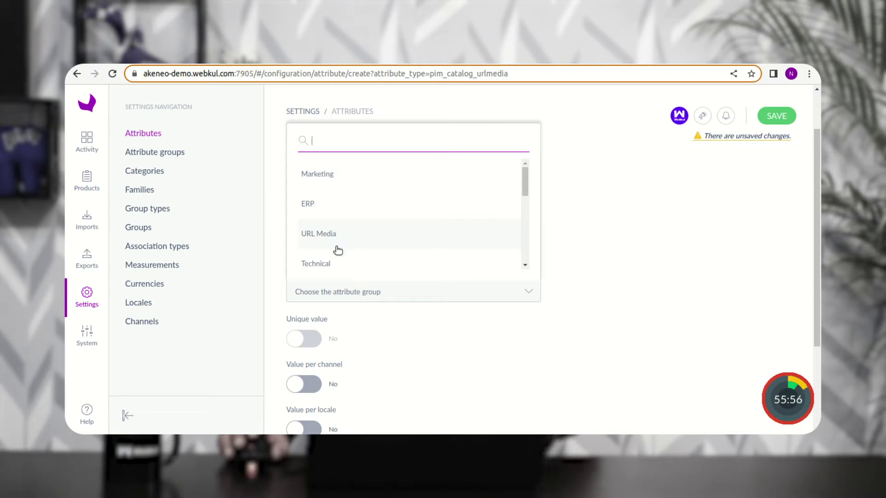
{"action": "scroll", "coordinate": [337, 250], "scroll_direction": "down", "scroll_amount": 1}
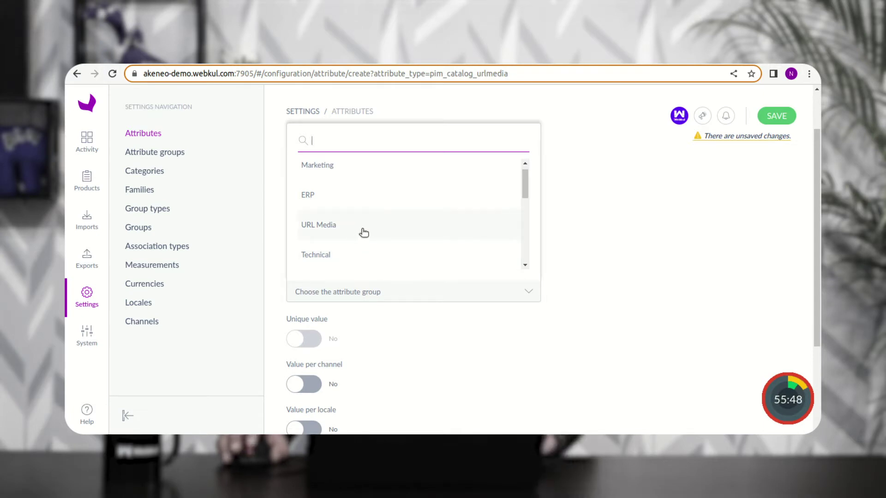
{"action": "scroll", "coordinate": [364, 232], "scroll_direction": "down", "scroll_amount": 5}
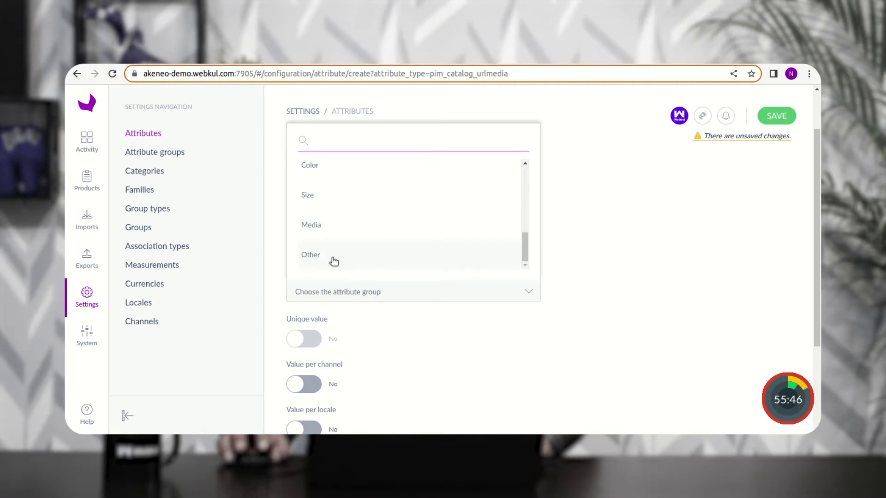
{"action": "left_click", "coordinate": [334, 261]}
- Make the attribute usable in the grid and check its other general parameters
{"action": "scroll", "coordinate": [342, 273], "scroll_direction": "down", "scroll_amount": 2}
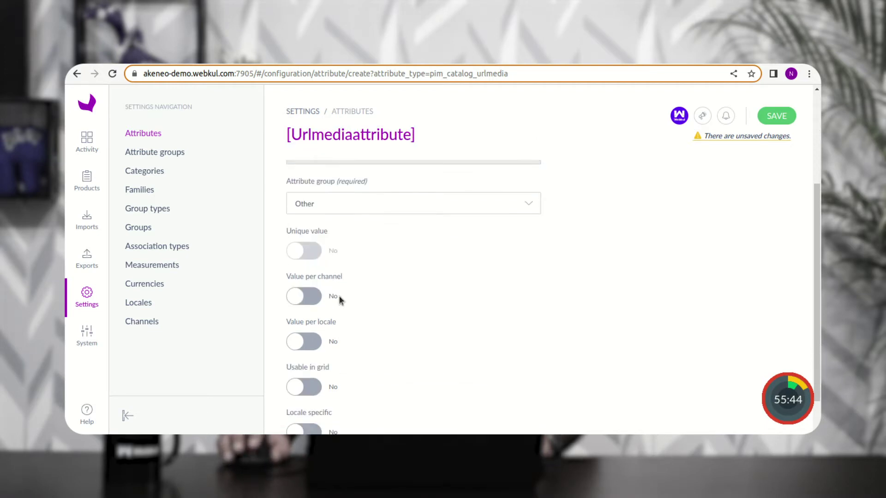
{"action": "scroll", "coordinate": [339, 295], "scroll_direction": "down", "scroll_amount": 1}
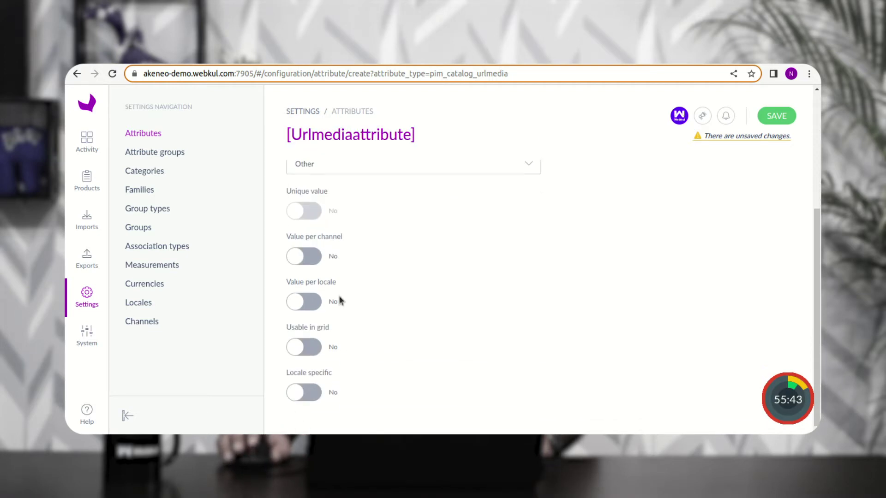
{"action": "left_click", "coordinate": [307, 349]}
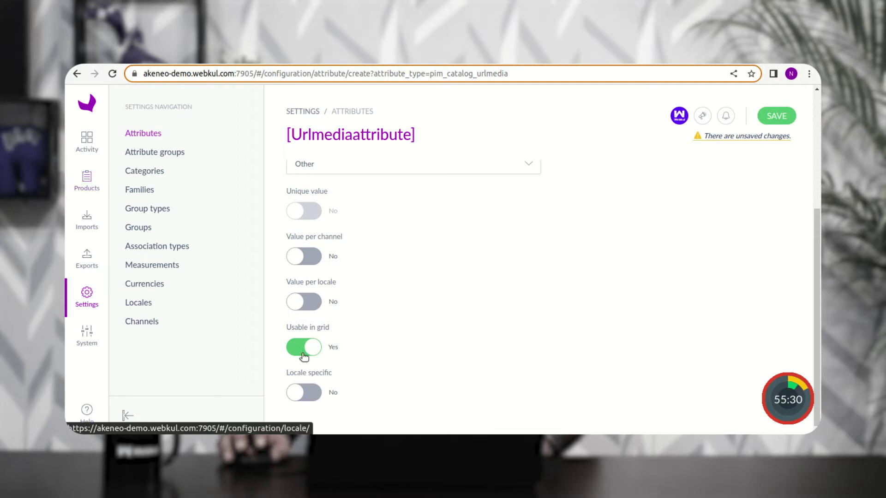
{"action": "scroll", "coordinate": [401, 330], "scroll_direction": "up", "scroll_amount": 4}
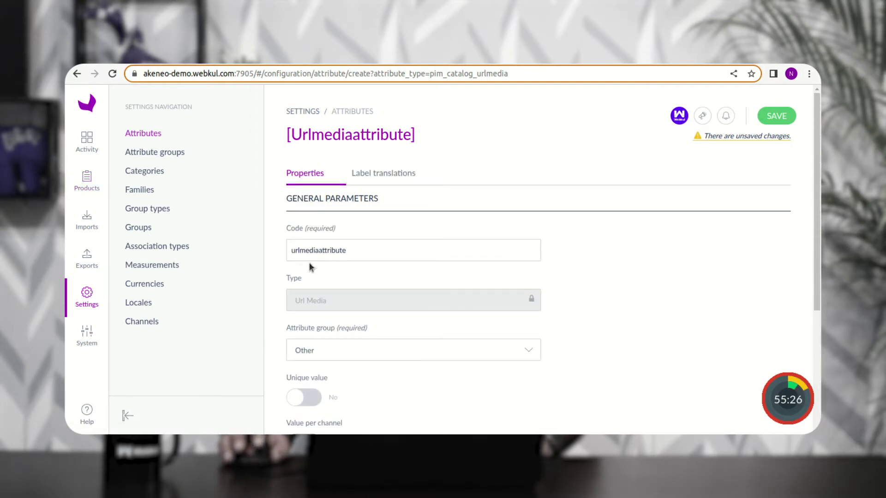
{"action": "scroll", "coordinate": [348, 290], "scroll_direction": "down", "scroll_amount": 2}
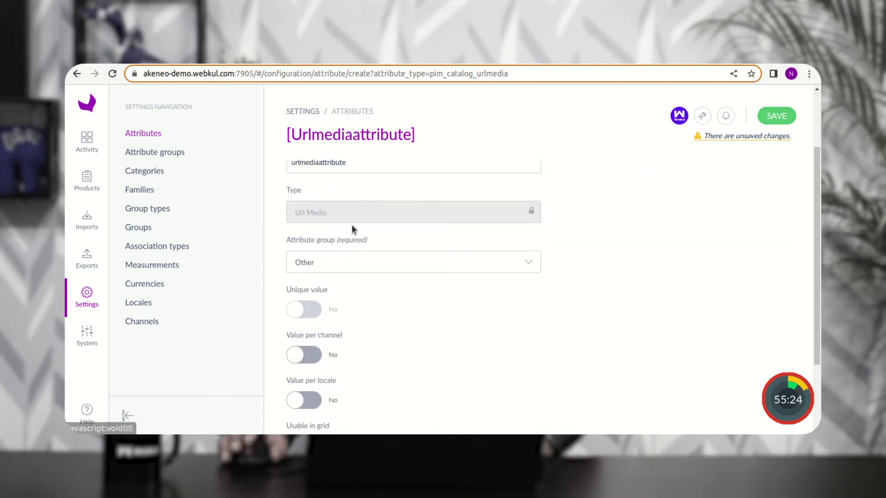
{"action": "scroll", "coordinate": [319, 275], "scroll_direction": "down", "scroll_amount": 2}
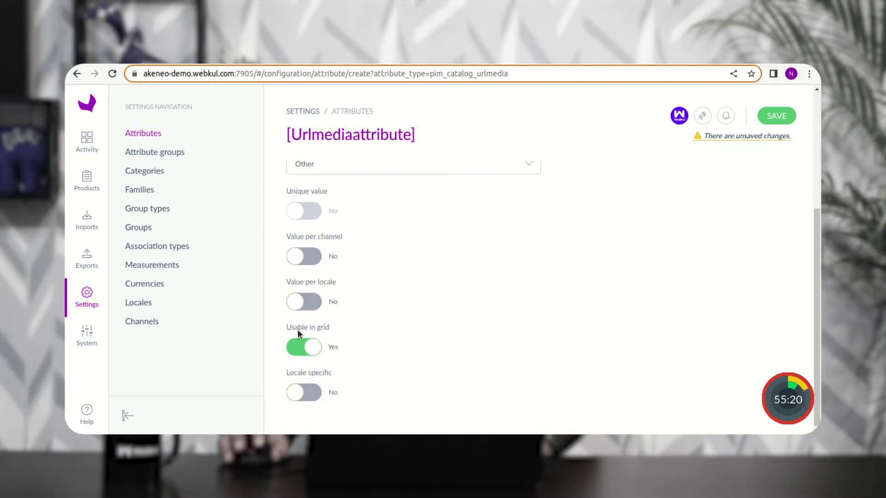
{"action": "left_click_drag", "start_coordinate": [291, 327], "coordinate": [319, 325]}
- Set the German, English and French labels of the attribute to Usable nb URL and save the attribute
{"action": "scroll", "coordinate": [332, 328], "scroll_direction": "up", "scroll_amount": 4}
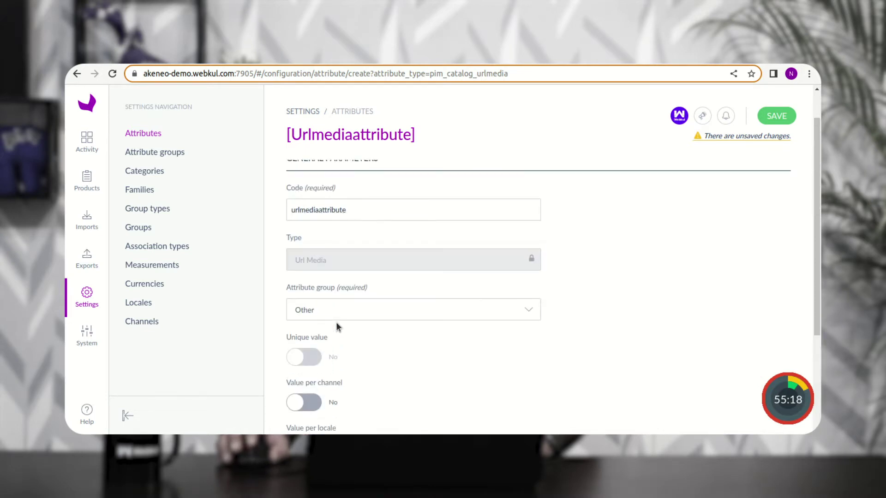
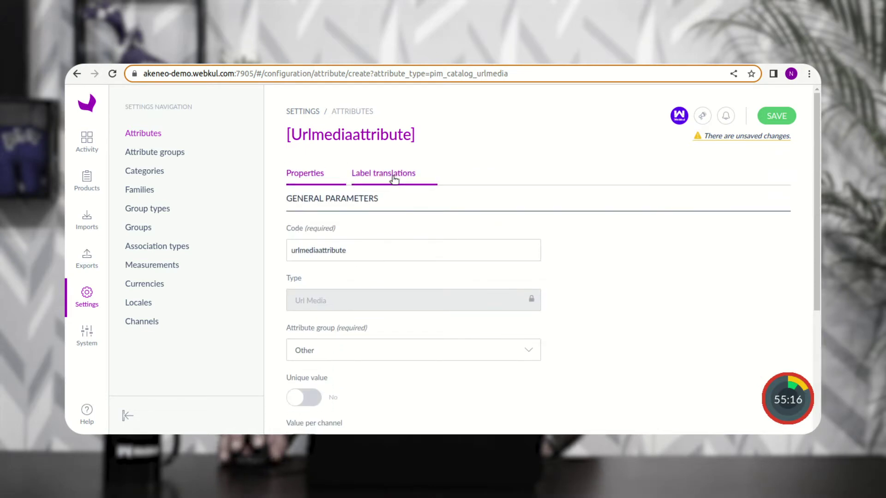
{"action": "left_click", "coordinate": [353, 226]}
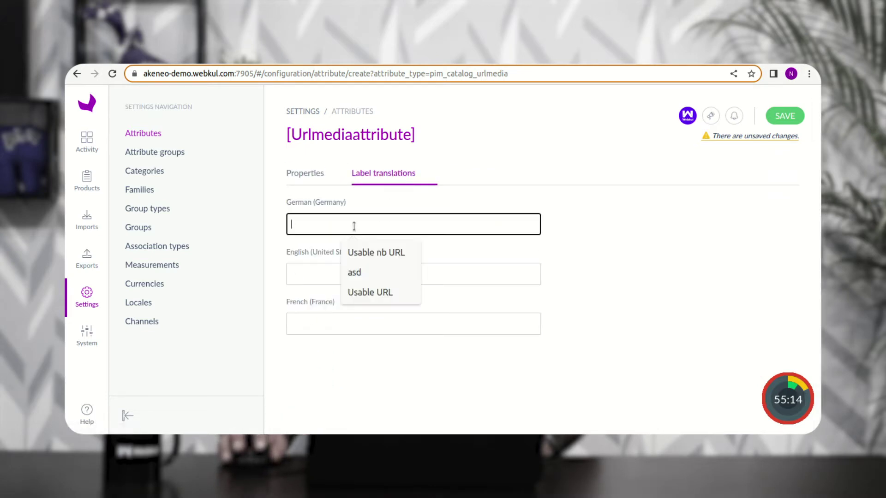
{"action": "left_click", "coordinate": [375, 253]}
{"action": "left_click", "coordinate": [360, 274]}
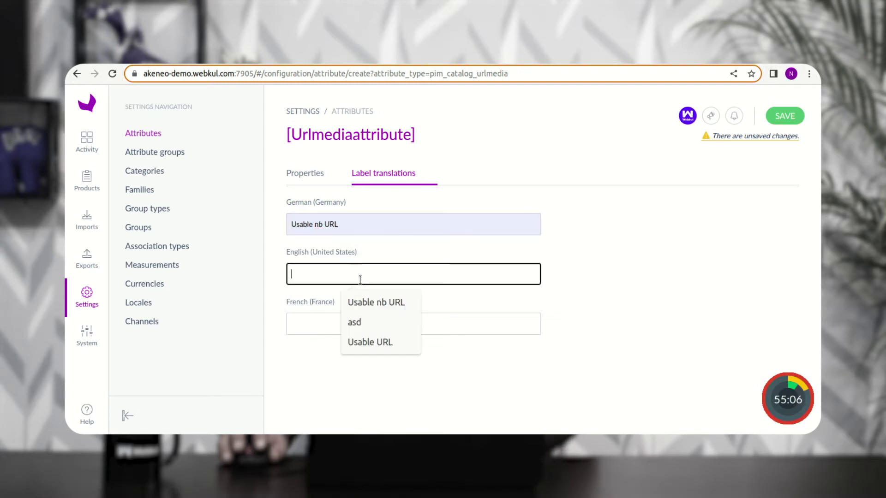
{"action": "left_click", "coordinate": [382, 304]}
{"action": "left_click", "coordinate": [343, 322]}
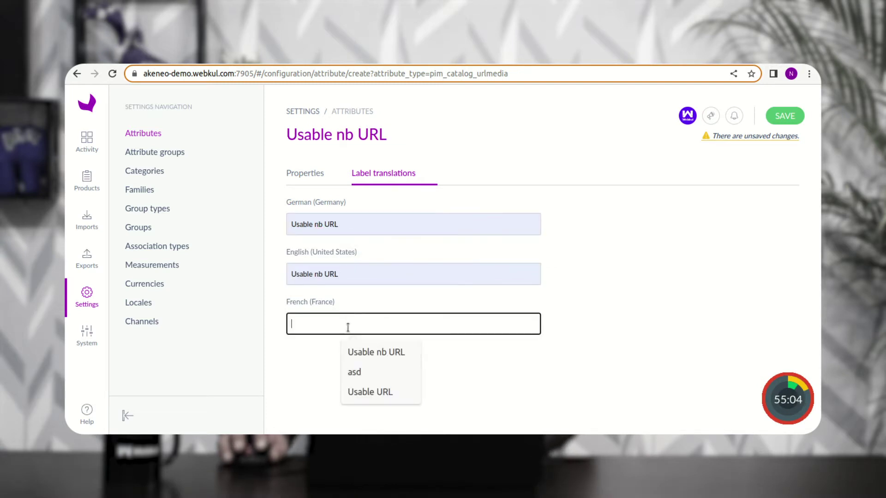
{"action": "left_click", "coordinate": [371, 353]}
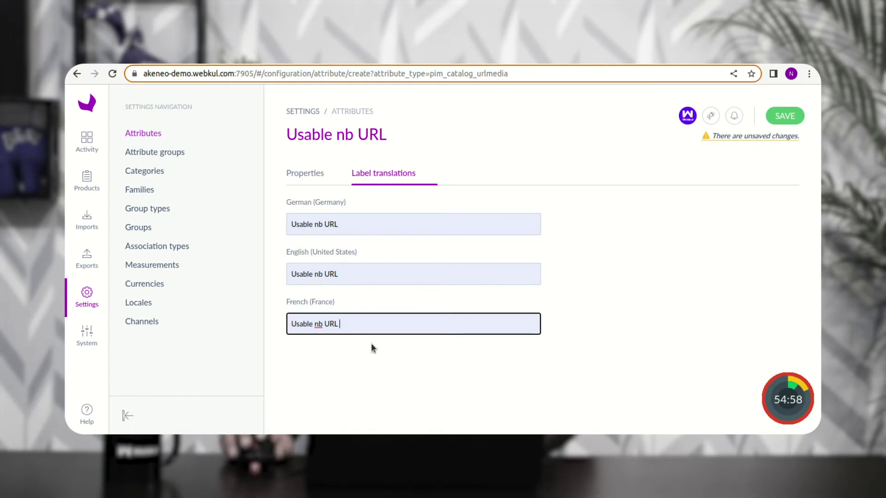
{"action": "left_click", "coordinate": [785, 116]}
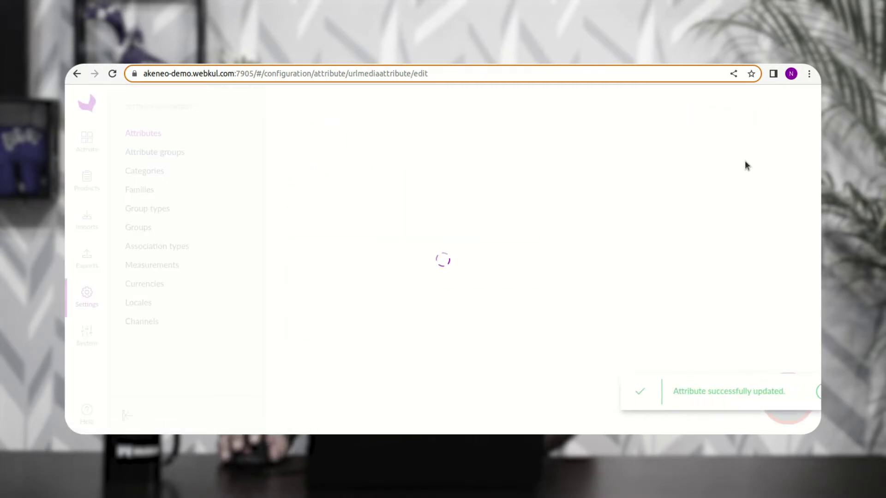
- Review the saved attribute's properties and open the list of families in the settings
{"action": "left_click_drag", "start_coordinate": [626, 392], "coordinate": [739, 395]}
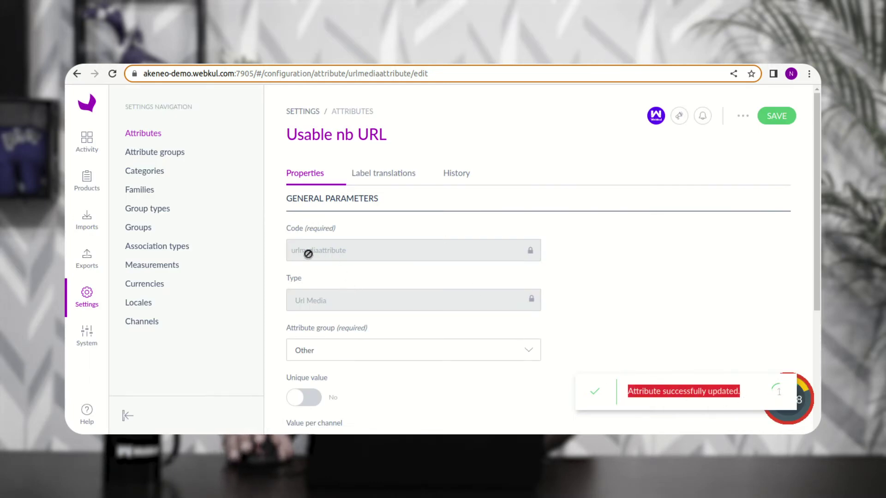
{"action": "scroll", "coordinate": [348, 257], "scroll_direction": "down", "scroll_amount": 4}
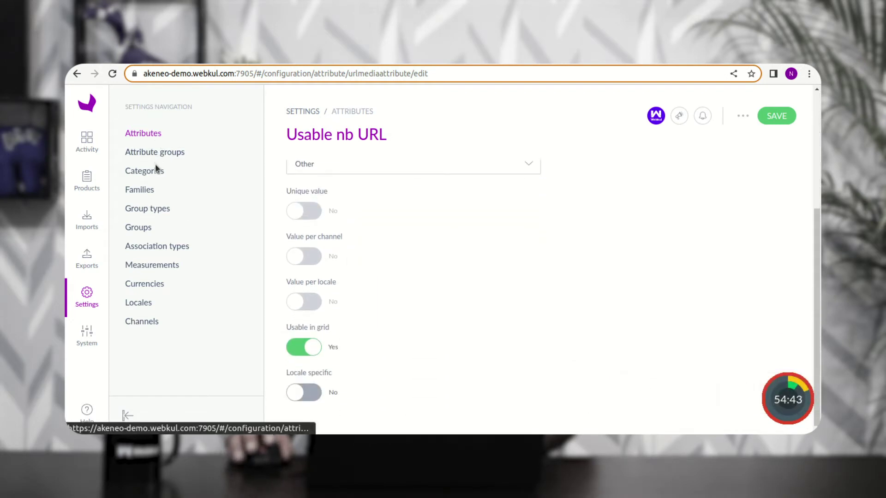
{"action": "left_click", "coordinate": [146, 191]}
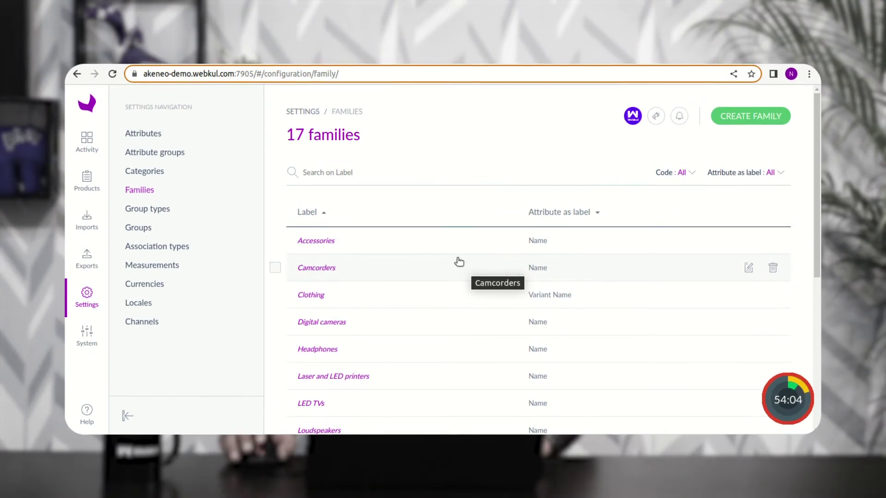
- Open the Accessories family and examine its attributes, collapsing the Marketing, ERP and URL Media groups
{"action": "left_click", "coordinate": [327, 245]}
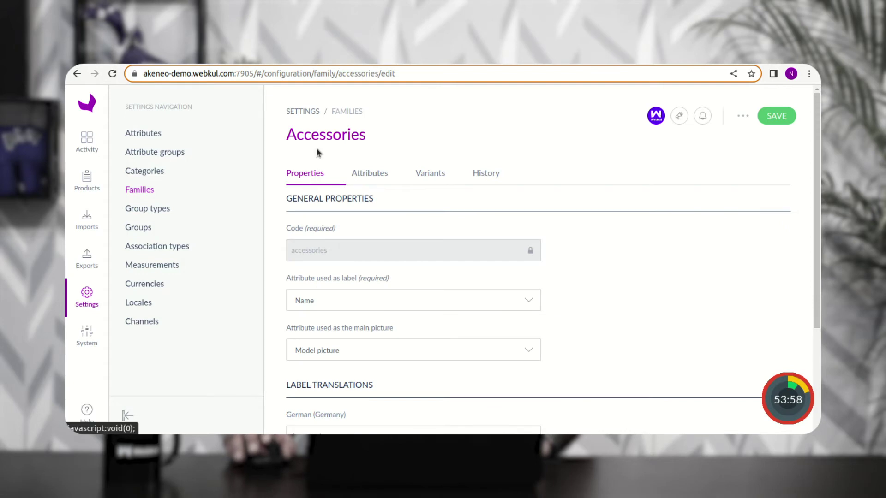
{"action": "left_click", "coordinate": [371, 177]}
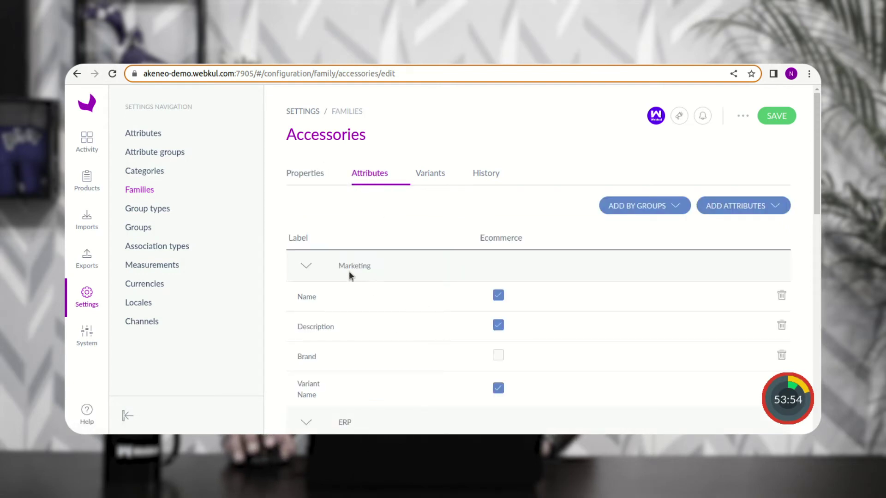
{"action": "left_click", "coordinate": [305, 267]}
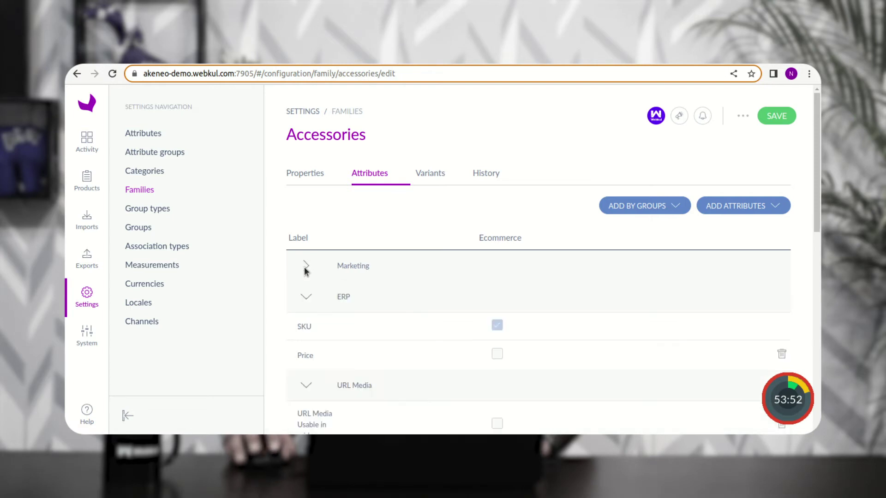
{"action": "left_click", "coordinate": [307, 298]}
{"action": "left_click", "coordinate": [308, 329]}
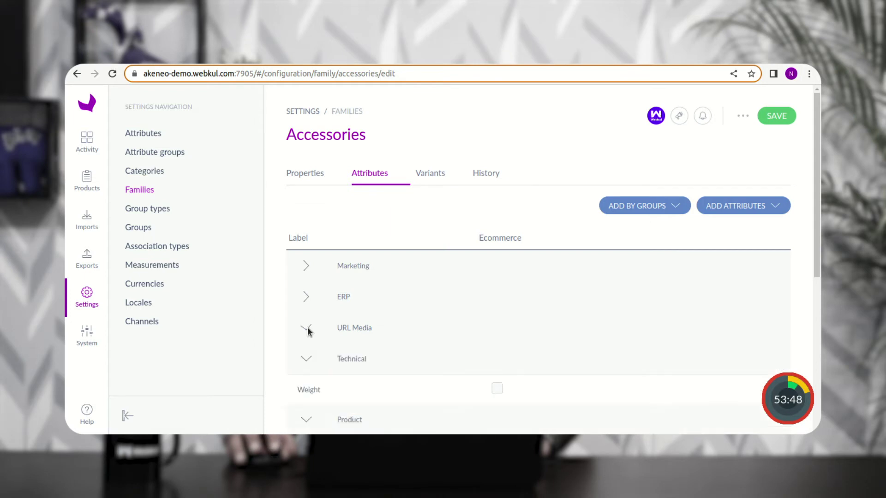
{"action": "scroll", "coordinate": [311, 332], "scroll_direction": "down", "scroll_amount": 5}
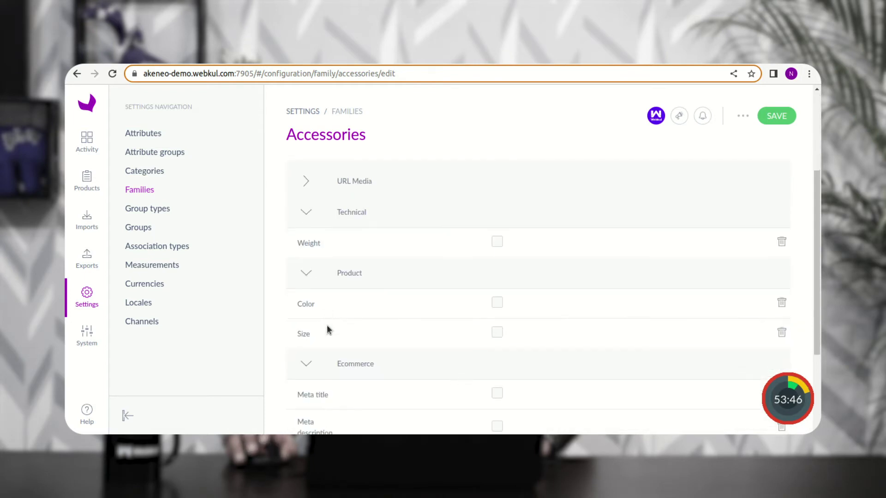
{"action": "scroll", "coordinate": [338, 326], "scroll_direction": "down", "scroll_amount": 1}
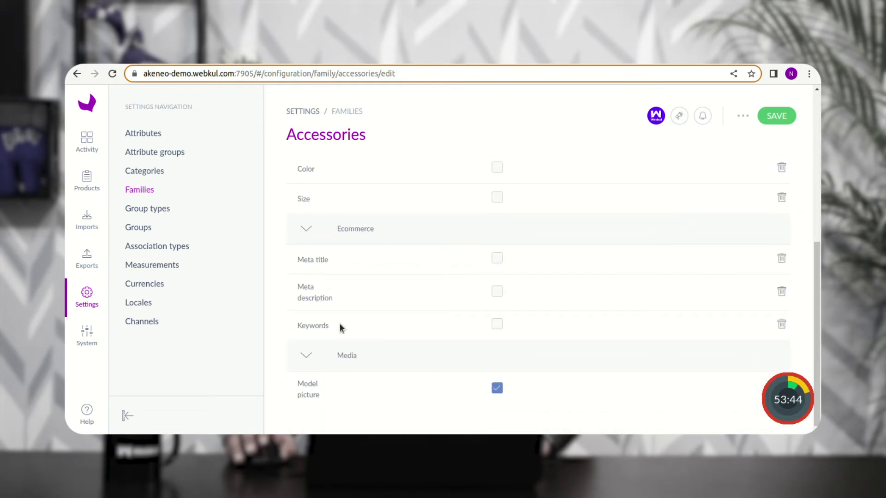
{"action": "scroll", "coordinate": [340, 327], "scroll_direction": "up", "scroll_amount": 7}
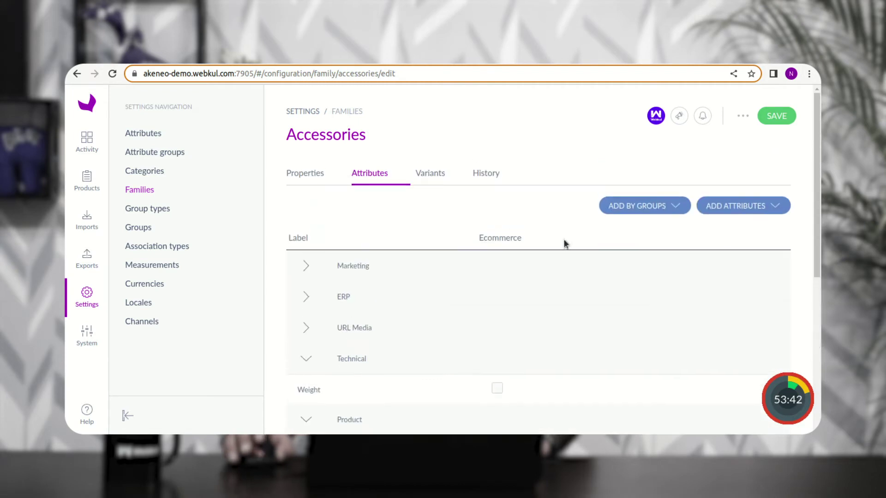
- Add the Usable nb URL attribute to the Accessories family and check it under the Other group
{"action": "left_click", "coordinate": [773, 208]}
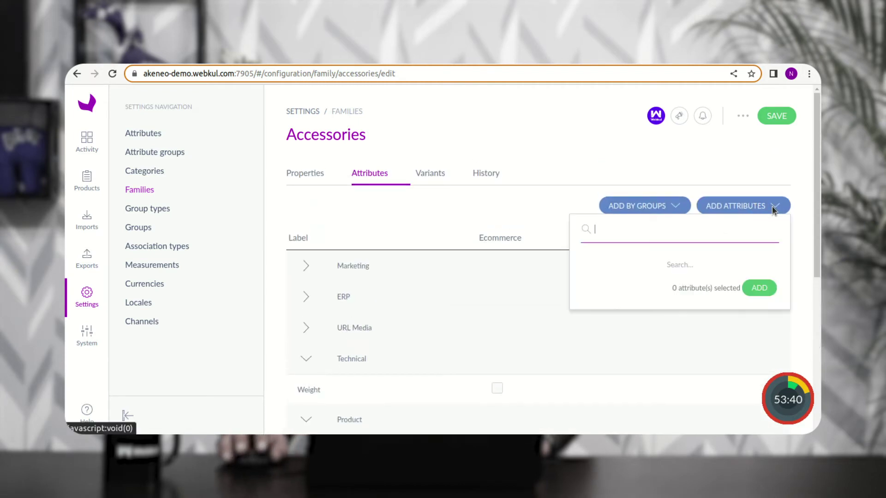
{"action": "type", "text": "usa"}
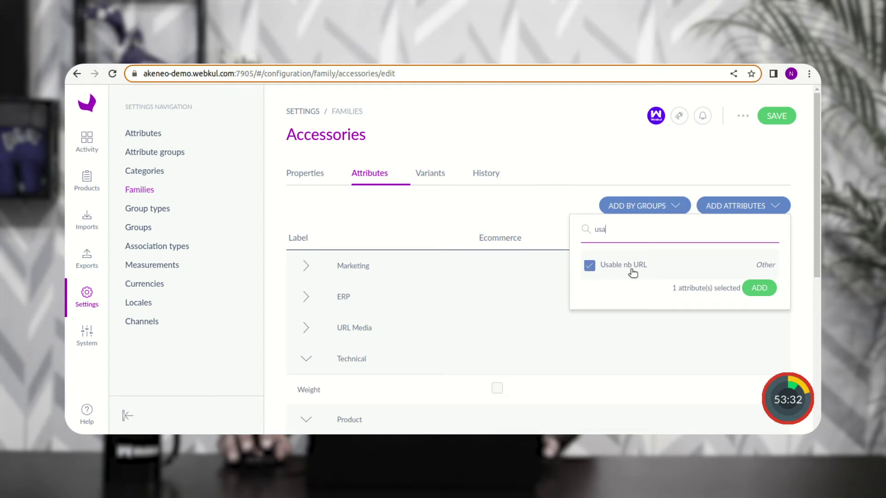
{"action": "left_click", "coordinate": [760, 289]}
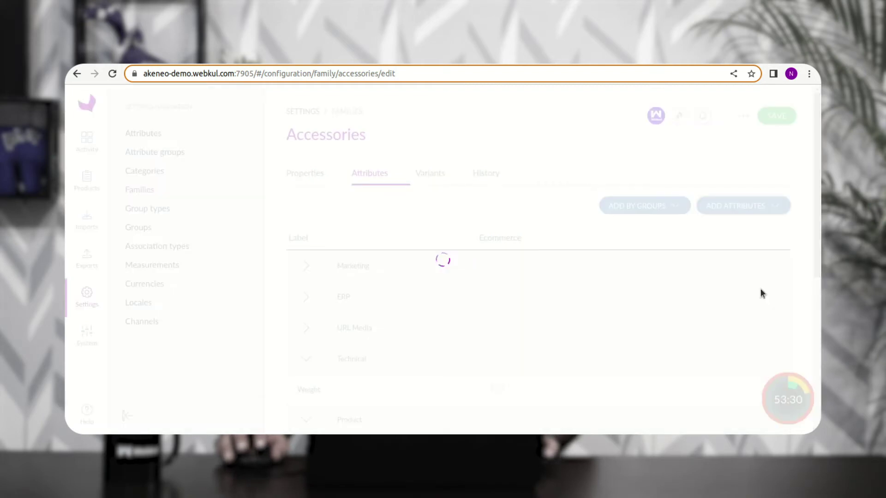
{"action": "left_click_drag", "start_coordinate": [815, 176], "coordinate": [806, 360]}
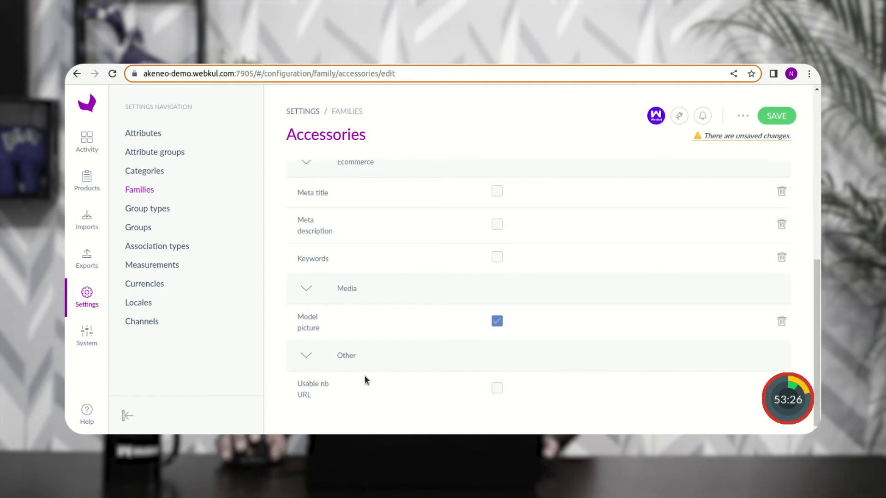
{"action": "left_click_drag", "start_coordinate": [336, 356], "coordinate": [356, 358]}
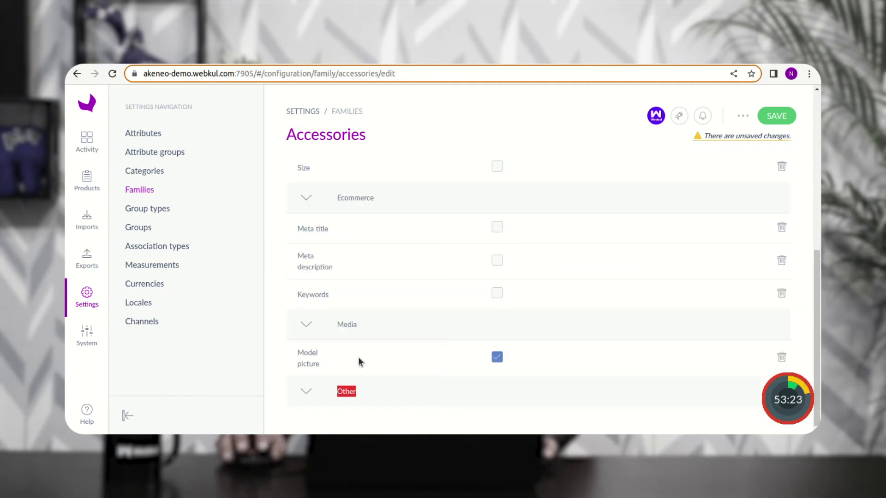
{"action": "left_click", "coordinate": [306, 392]}
{"action": "scroll", "coordinate": [348, 392], "scroll_direction": "down", "scroll_amount": 1}
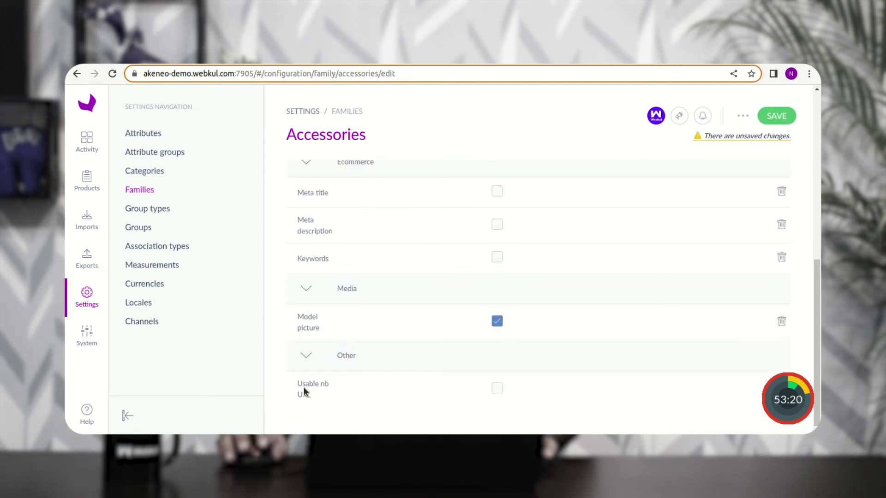
- Make Usable nb URL required for the Ecommerce channel and save the Accessories family
{"action": "left_click", "coordinate": [496, 389]}
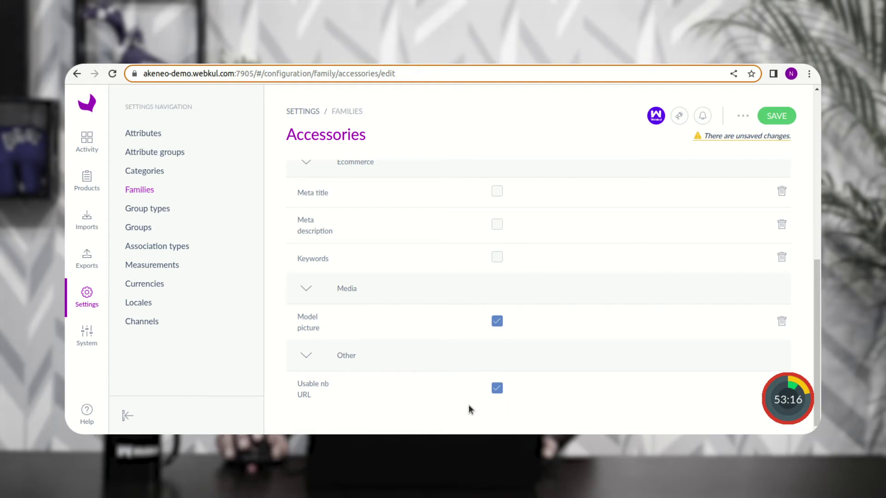
{"action": "left_click", "coordinate": [777, 117]}
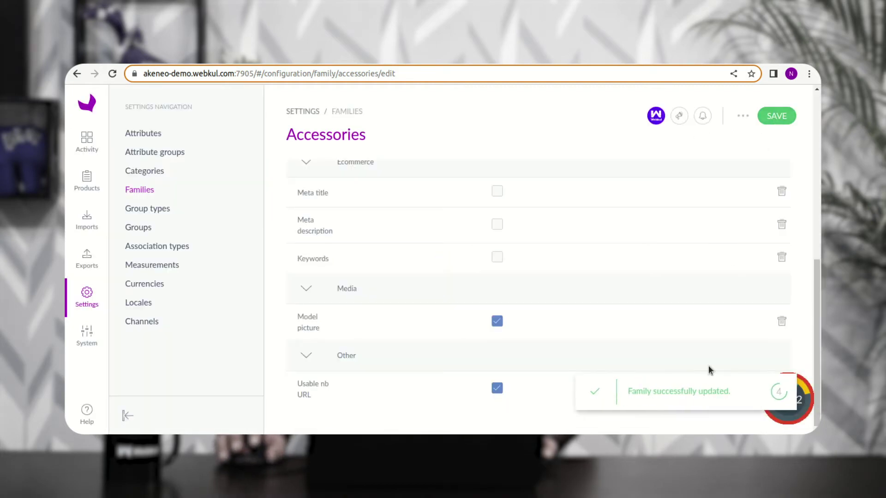
{"action": "left_click_drag", "start_coordinate": [636, 391], "coordinate": [727, 388]}
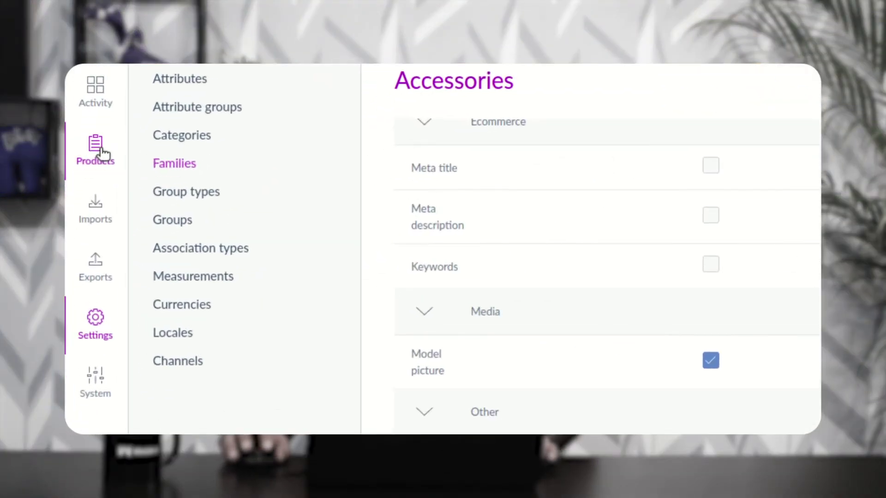
- Open the Braided hat product model and locate its Usable nb URL attribute in the Other group
{"action": "left_click", "coordinate": [101, 151]}
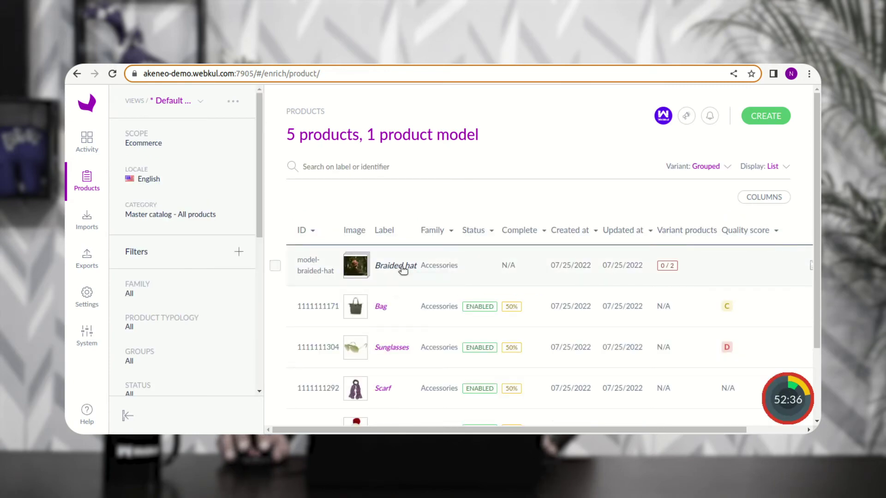
{"action": "left_click", "coordinate": [408, 266]}
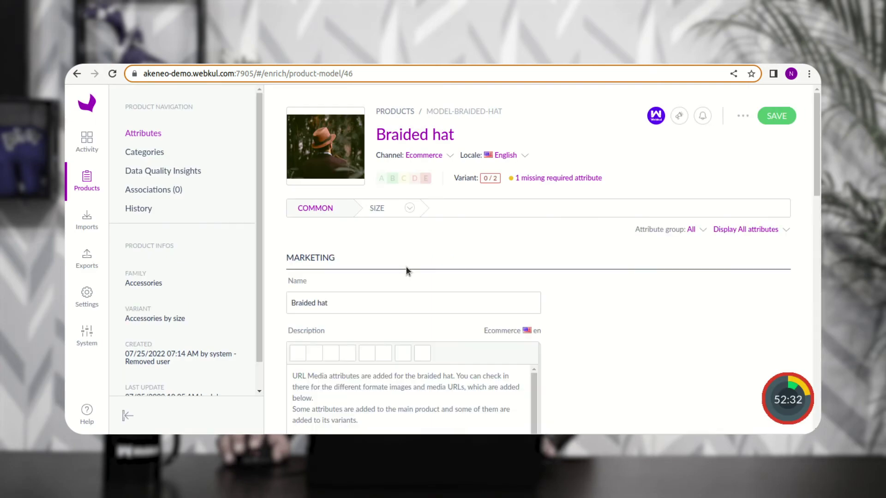
{"action": "scroll", "coordinate": [407, 309], "scroll_direction": "down", "scroll_amount": 10}
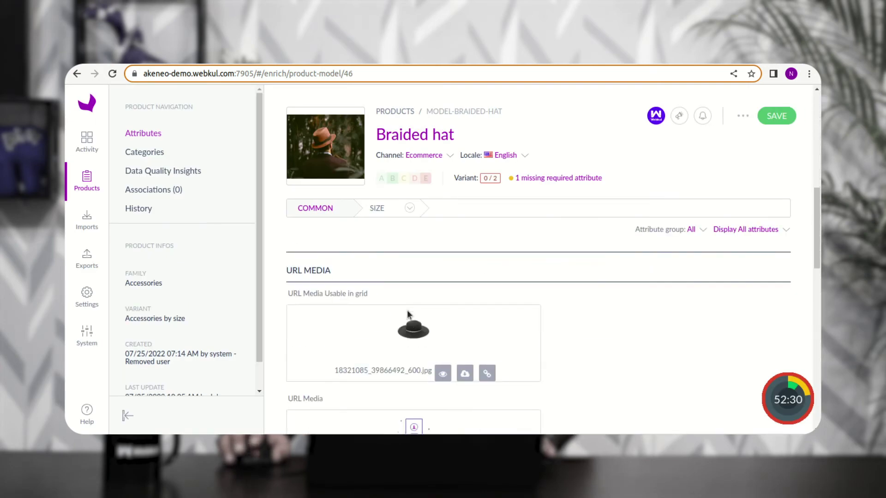
{"action": "scroll", "coordinate": [303, 262], "scroll_direction": "down", "scroll_amount": 3}
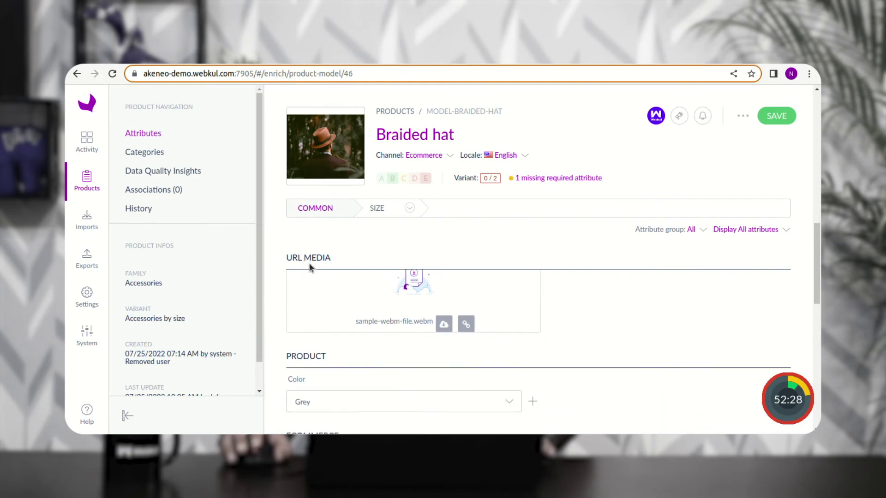
{"action": "scroll", "coordinate": [324, 288], "scroll_direction": "down", "scroll_amount": 2}
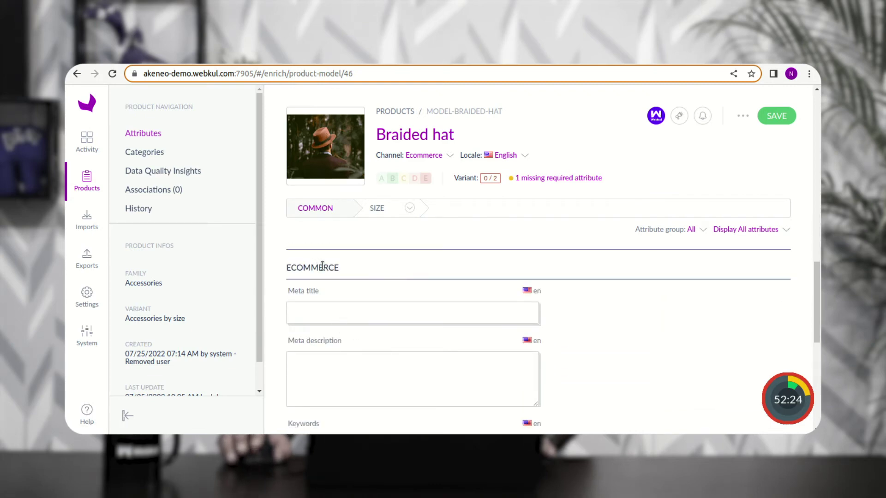
{"action": "scroll", "coordinate": [353, 282], "scroll_direction": "down", "scroll_amount": 6}
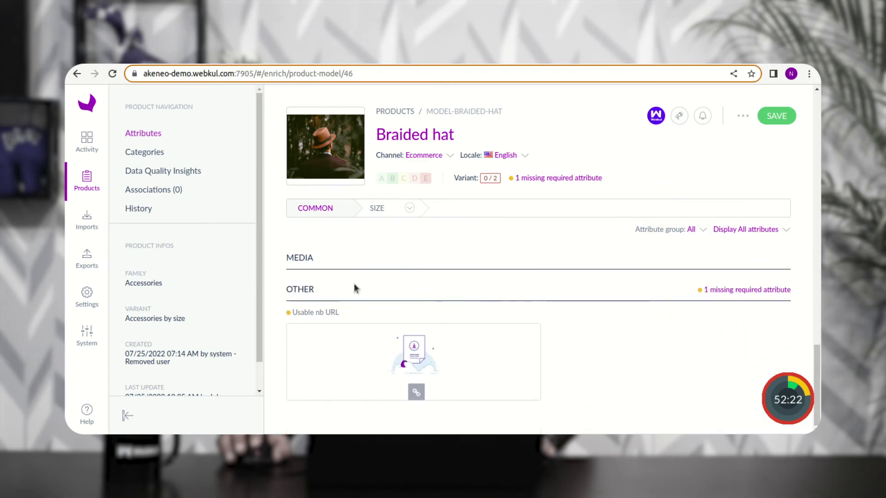
{"action": "left_click_drag", "start_coordinate": [286, 291], "coordinate": [316, 294]}
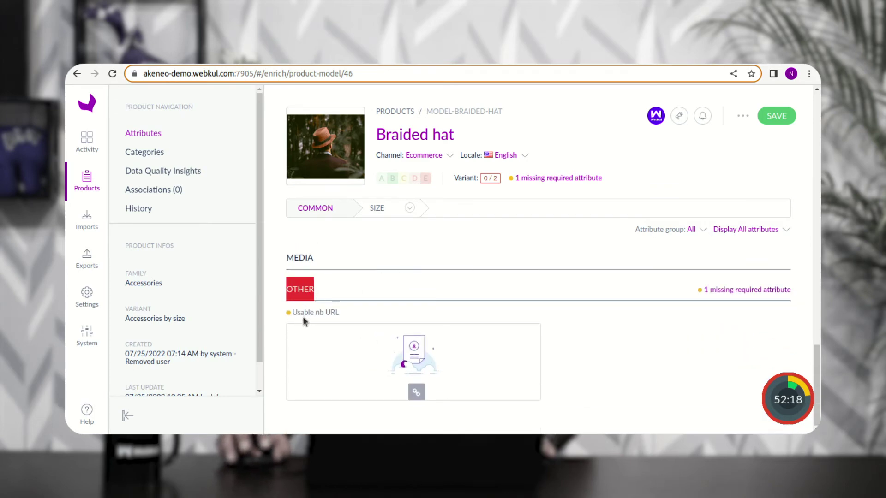
{"action": "mouse_move", "coordinate": [297, 314]}
{"action": "left_mouse_down"}
{"action": "mouse_move", "coordinate": [338, 312]}
{"action": "mouse_move", "coordinate": [294, 316]}
{"action": "left_mouse_up"}
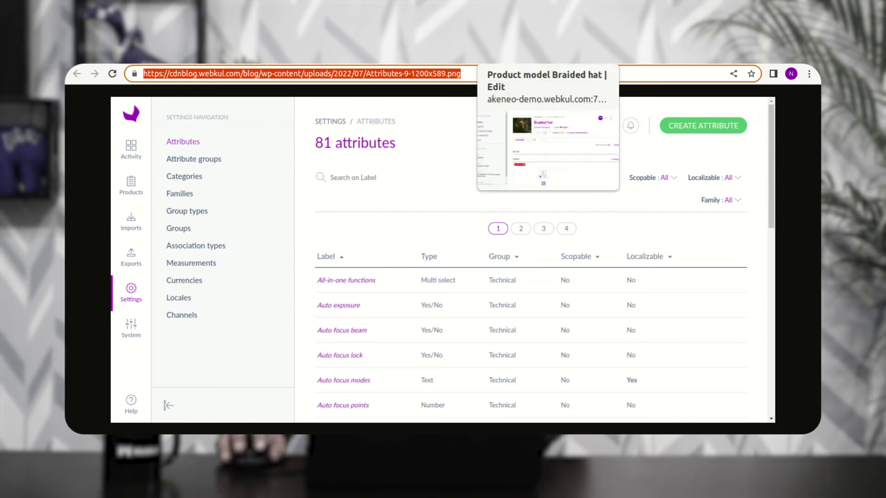
- Set the Braided hat's Usable nb URL to the copied web address of Attributes-9-1200x589.png, then preview the image and close the preview
{"action": "left_click", "coordinate": [499, 57]}
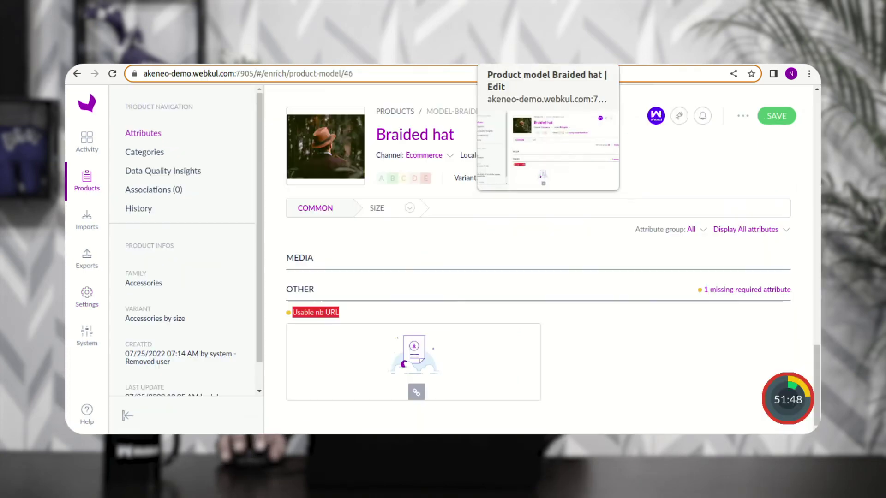
{"action": "left_click", "coordinate": [416, 394]}
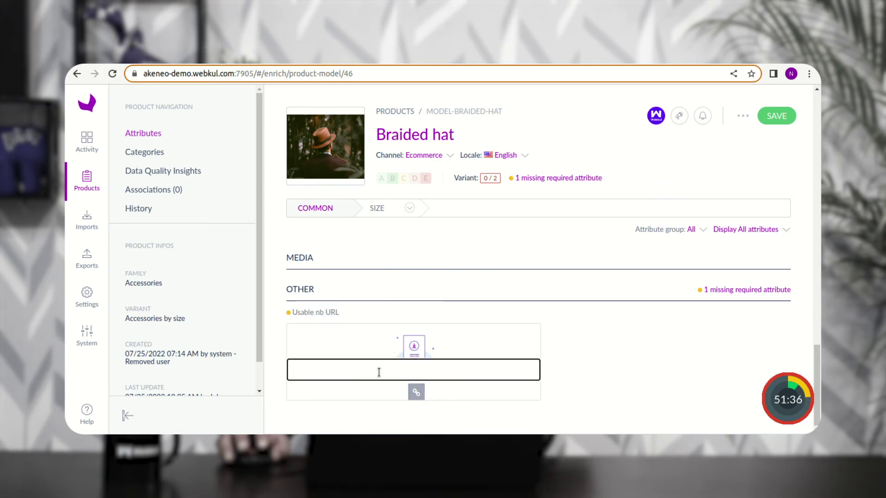
{"action": "key", "text": "ctrl+v"}
{"action": "left_click", "coordinate": [627, 352]}
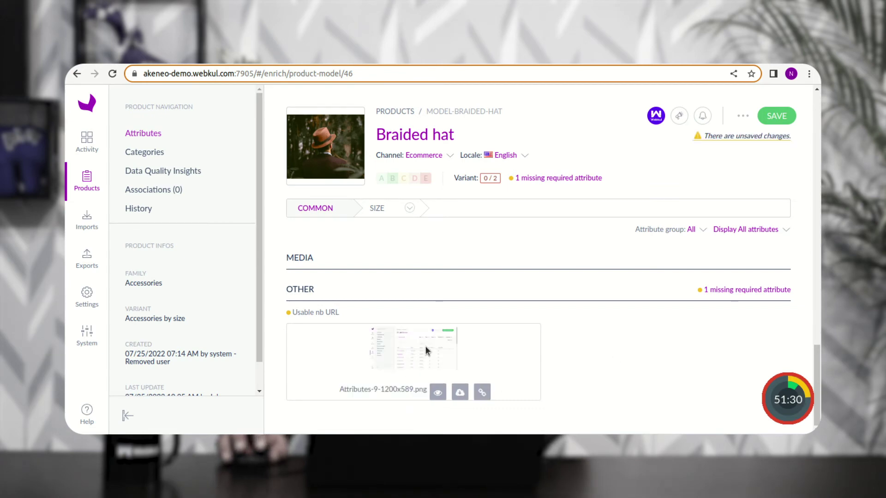
{"action": "left_click", "coordinate": [438, 393]}
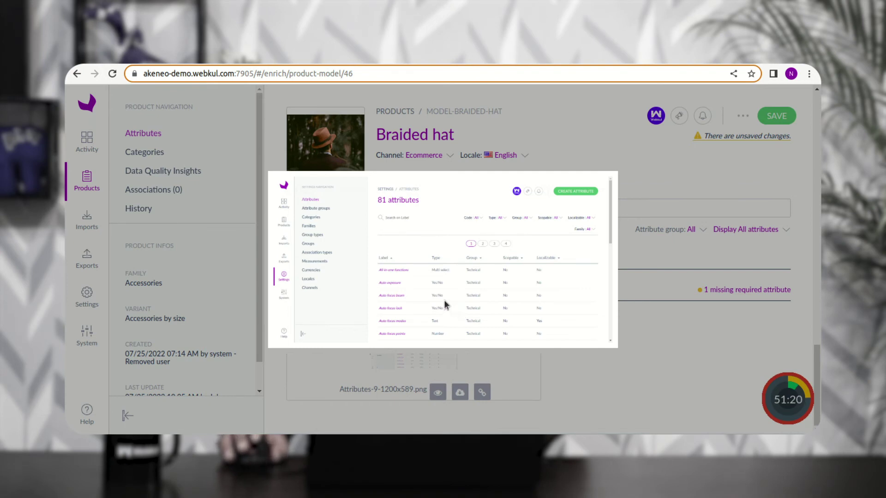
{"action": "left_click", "coordinate": [660, 203]}
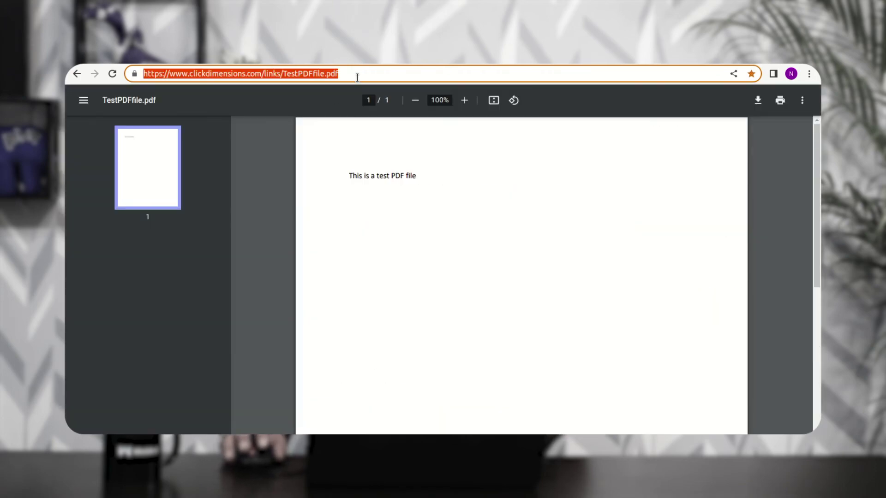
{"action": "left_click", "coordinate": [357, 77]}
{"action": "left_click_drag", "start_coordinate": [357, 75], "coordinate": [110, 76]}
{"action": "key", "text": "ctrl+c"}
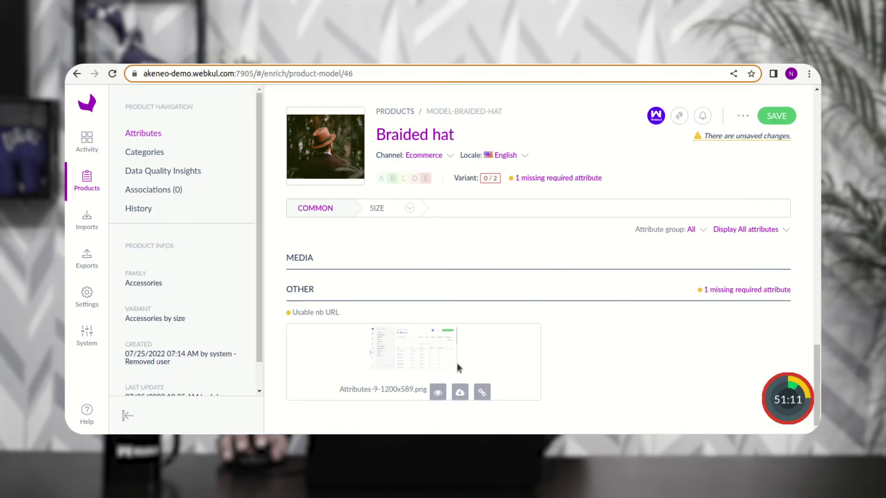
{"action": "left_click", "coordinate": [481, 392]}
{"action": "key", "text": "ctrl+v"}
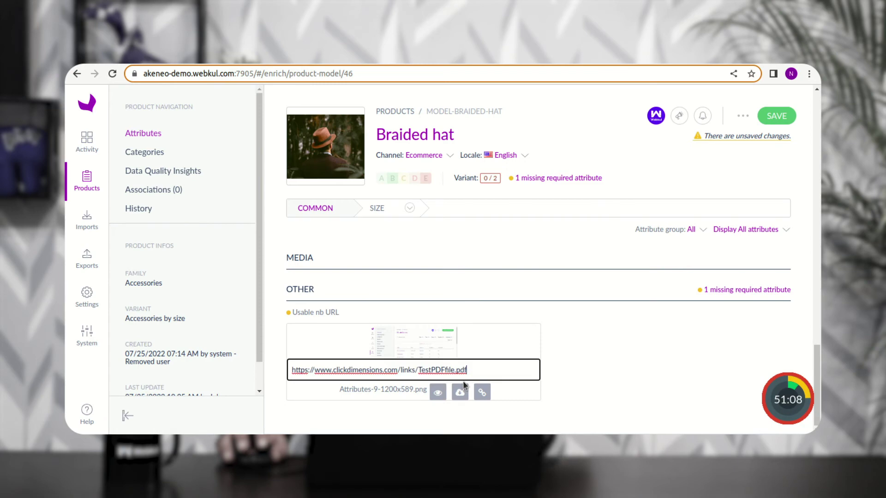
{"action": "key", "text": "Return"}
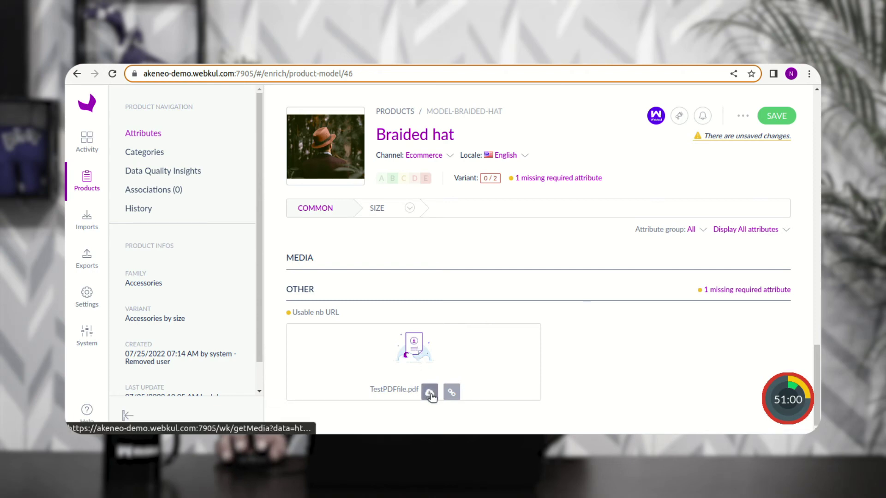
- Try to download TestPDFfile.pdf, stay on the page, and save the Braided hat product model
{"action": "left_click", "coordinate": [429, 393]}
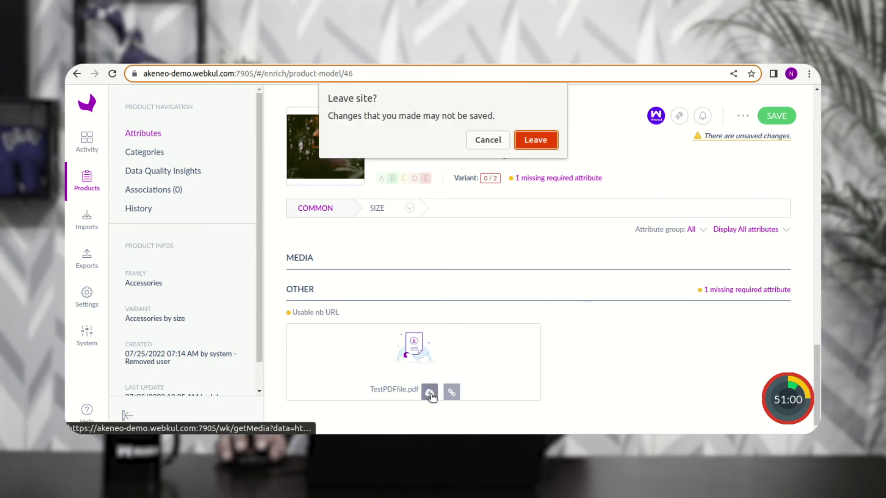
{"action": "left_click", "coordinate": [488, 140]}
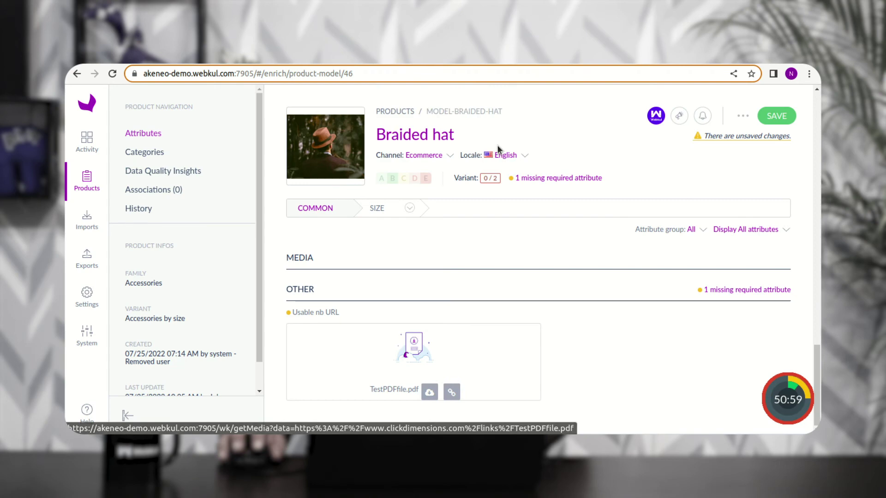
{"action": "left_click", "coordinate": [784, 115]}
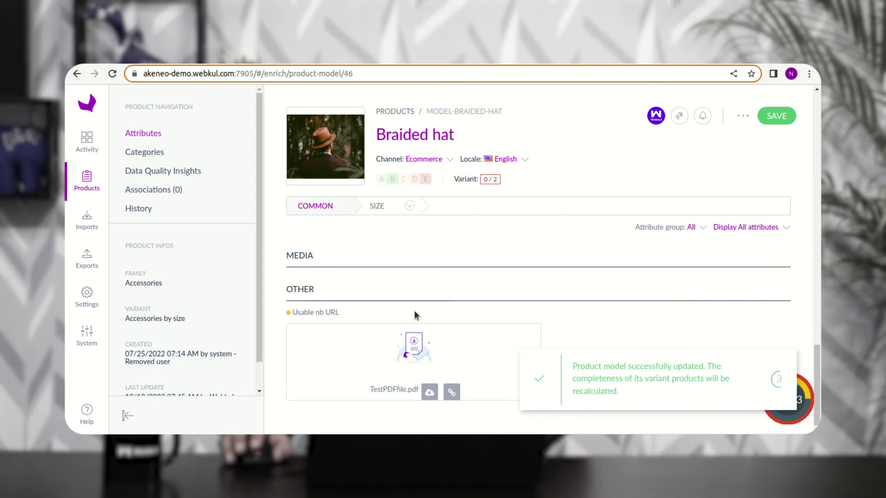
- Download TestPDFfile.pdf from the Usable nb URL attribute and open the downloaded file
{"action": "left_click", "coordinate": [431, 392]}
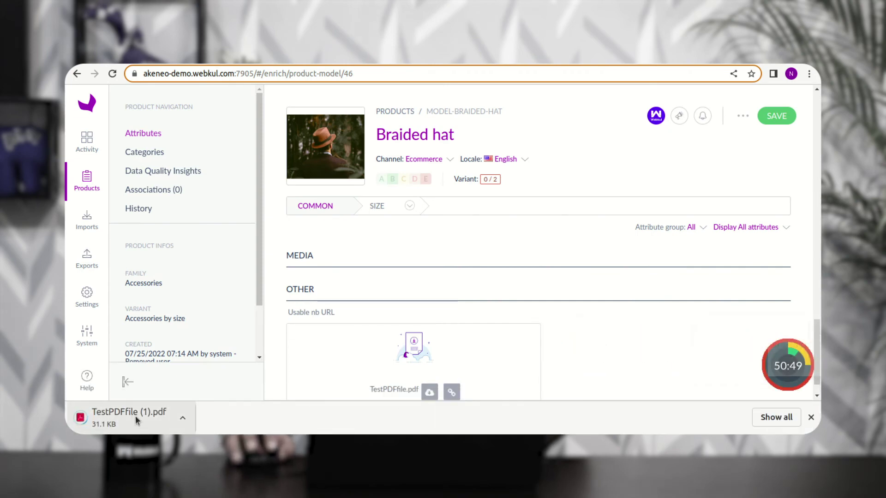
{"action": "left_click", "coordinate": [135, 416]}
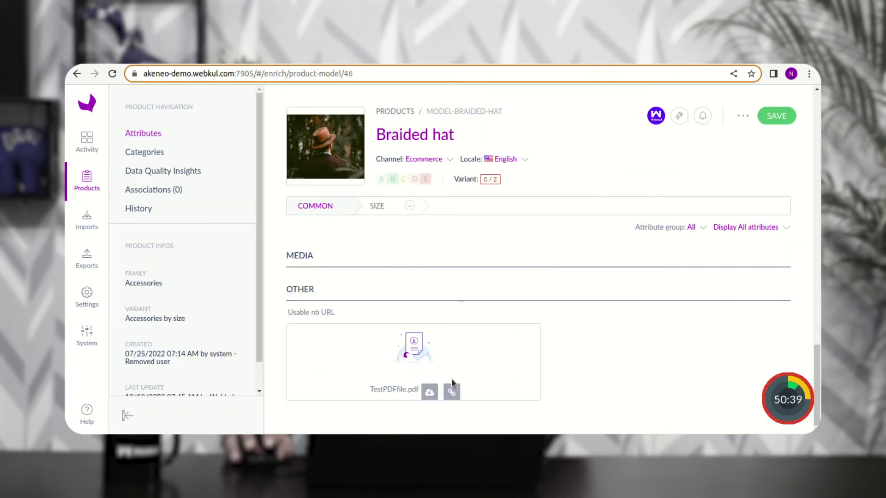
- Set the Braided hat's Usable nb URL to webkul.com/blog/wp-content/uploads/2022/07/Attributes-9-1200x589.png and save the product model
{"action": "left_click", "coordinate": [452, 391]}
{"action": "type", "text": "webkul.com/blog/wp-content/uploads/2022/07/Attributes-9-1200x589.png"}
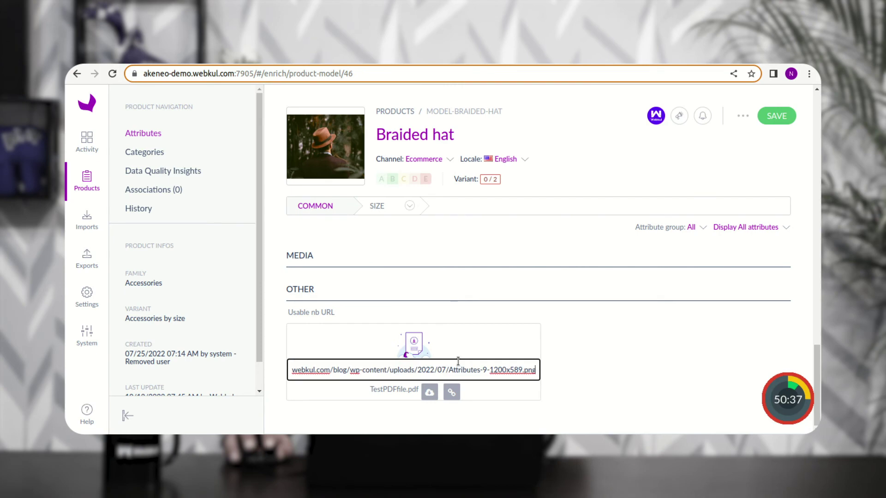
{"action": "left_click", "coordinate": [599, 368]}
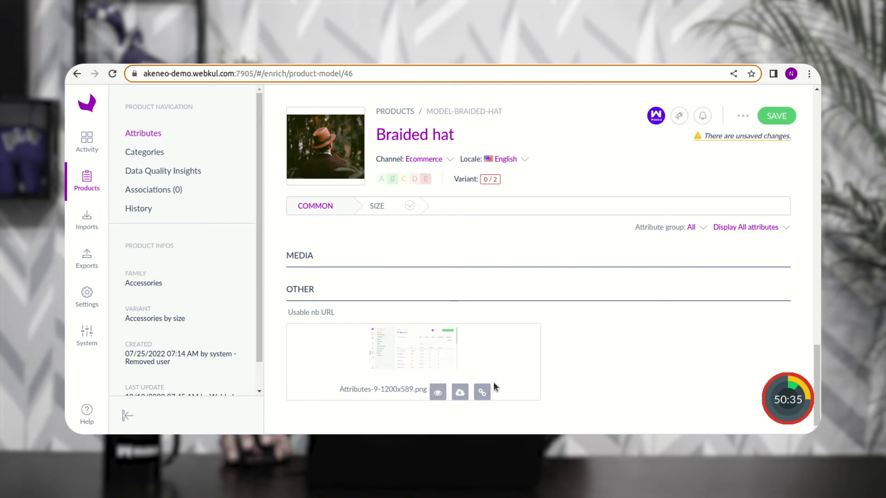
{"action": "left_click", "coordinate": [776, 116]}
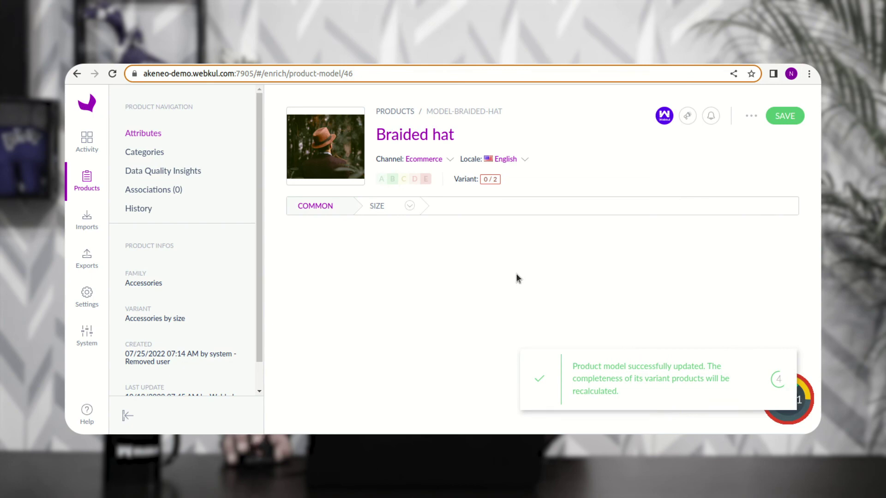
- Preview the saved Attributes-9-1200x589.png image in the Usable nb URL attribute, and close the preview
{"action": "left_click", "coordinate": [437, 393]}
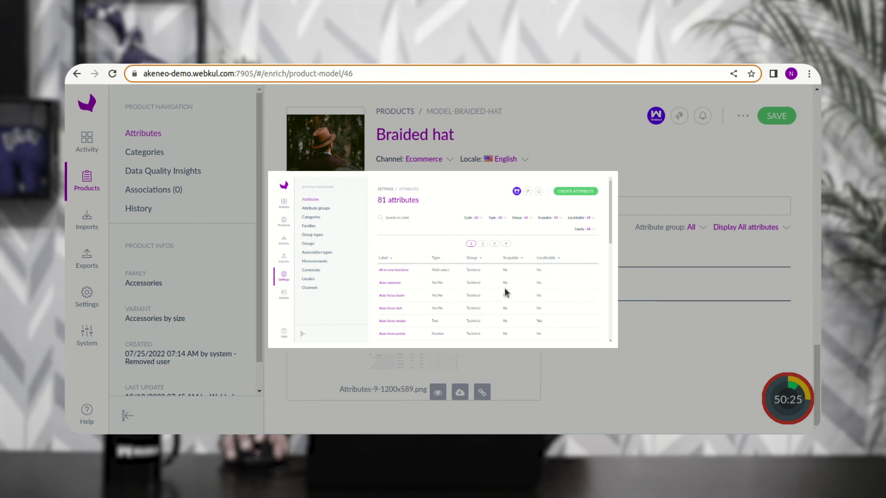
{"action": "left_click", "coordinate": [669, 166]}
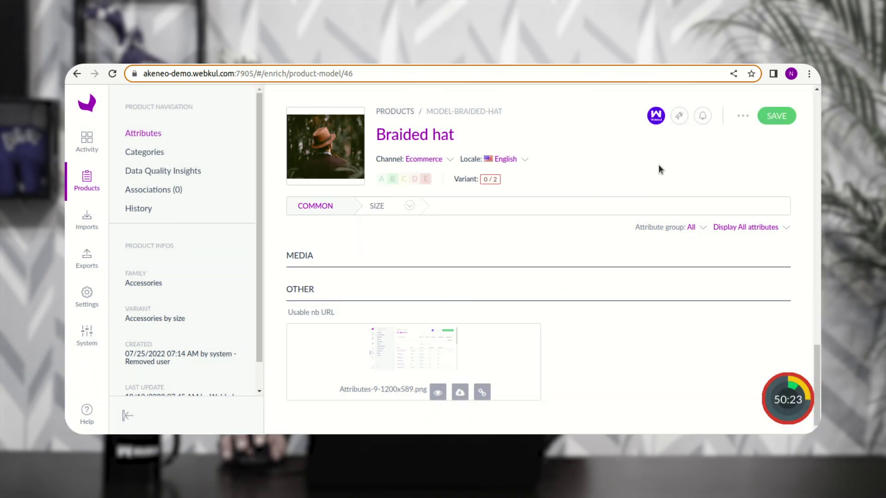